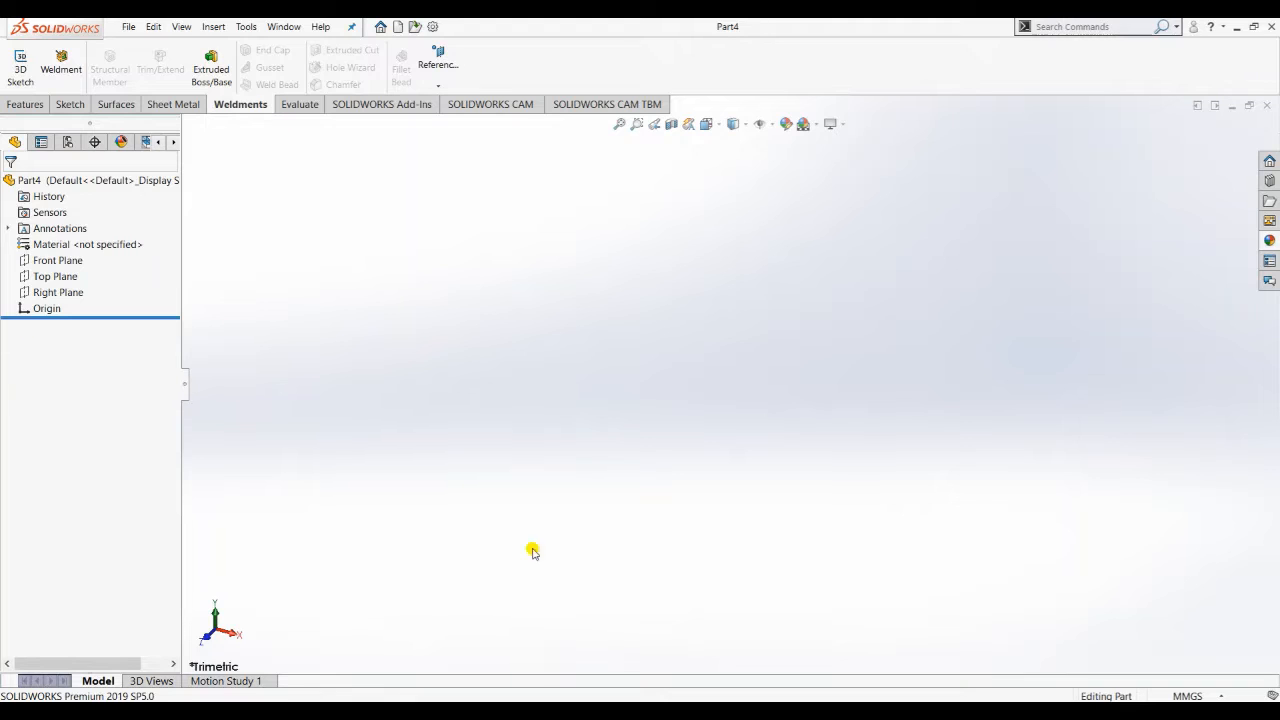
Sketch a center rectangle about the origin on the Top Plane, 600 mm high and about 120 mm wide
left_click(59, 278)
right_click(59, 276)
left_click(72, 256)
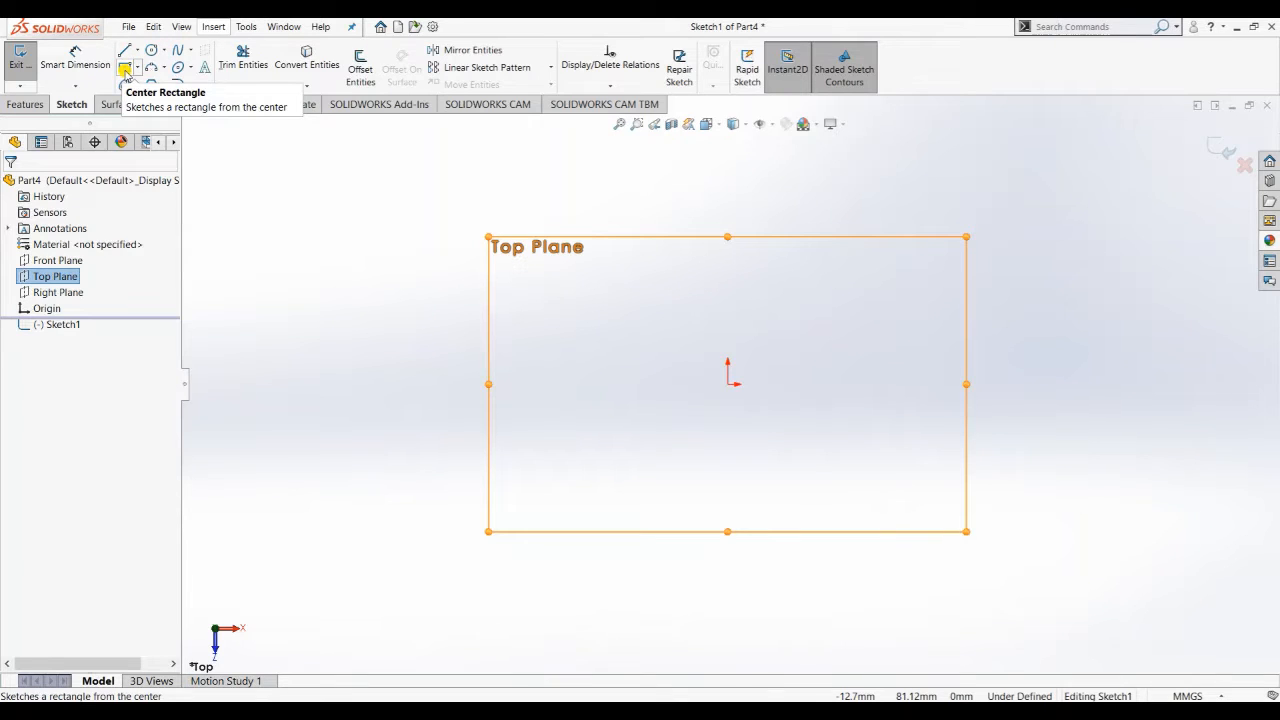
left_click(125, 68)
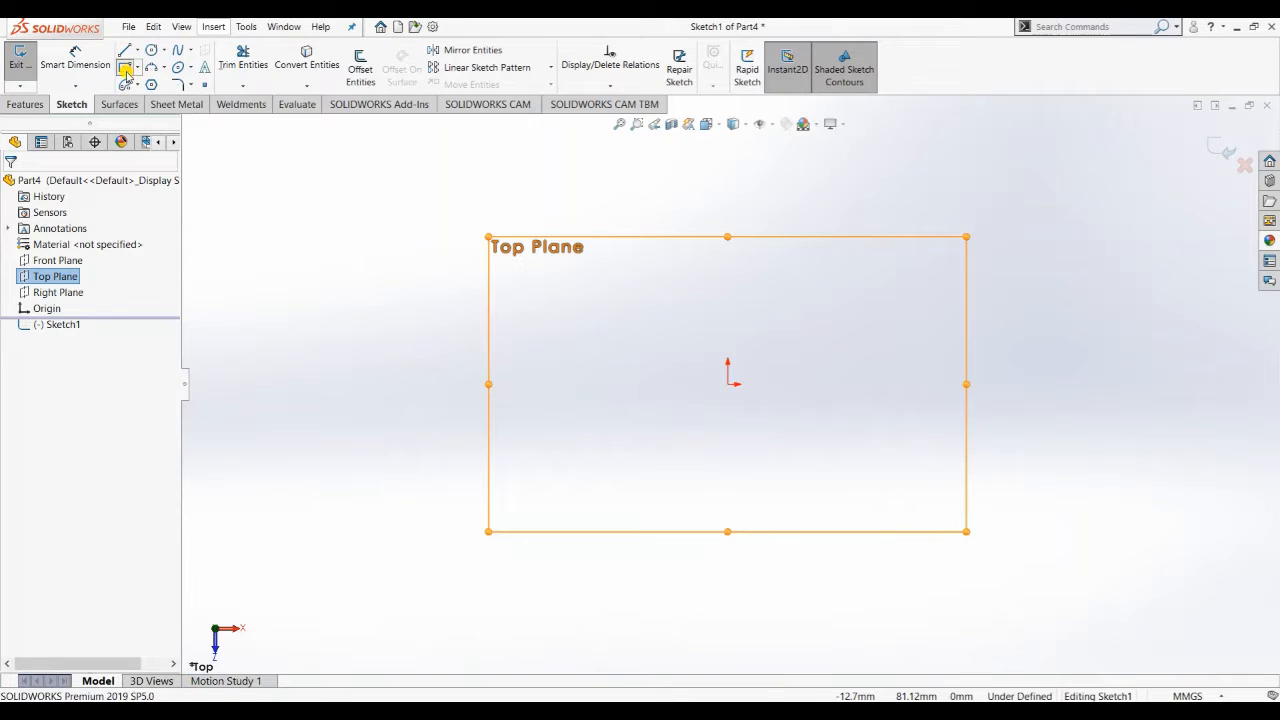
left_click(728, 384)
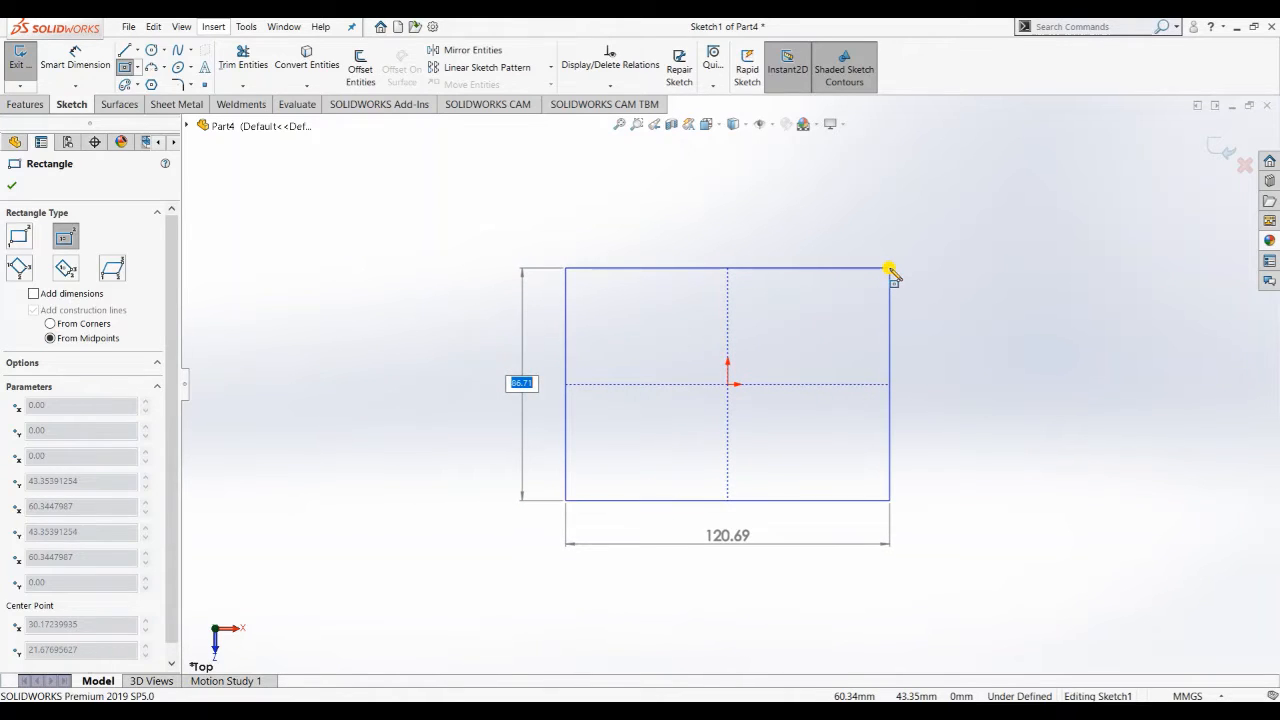
type("40")
key("BackSpace")
key("BackSpace")
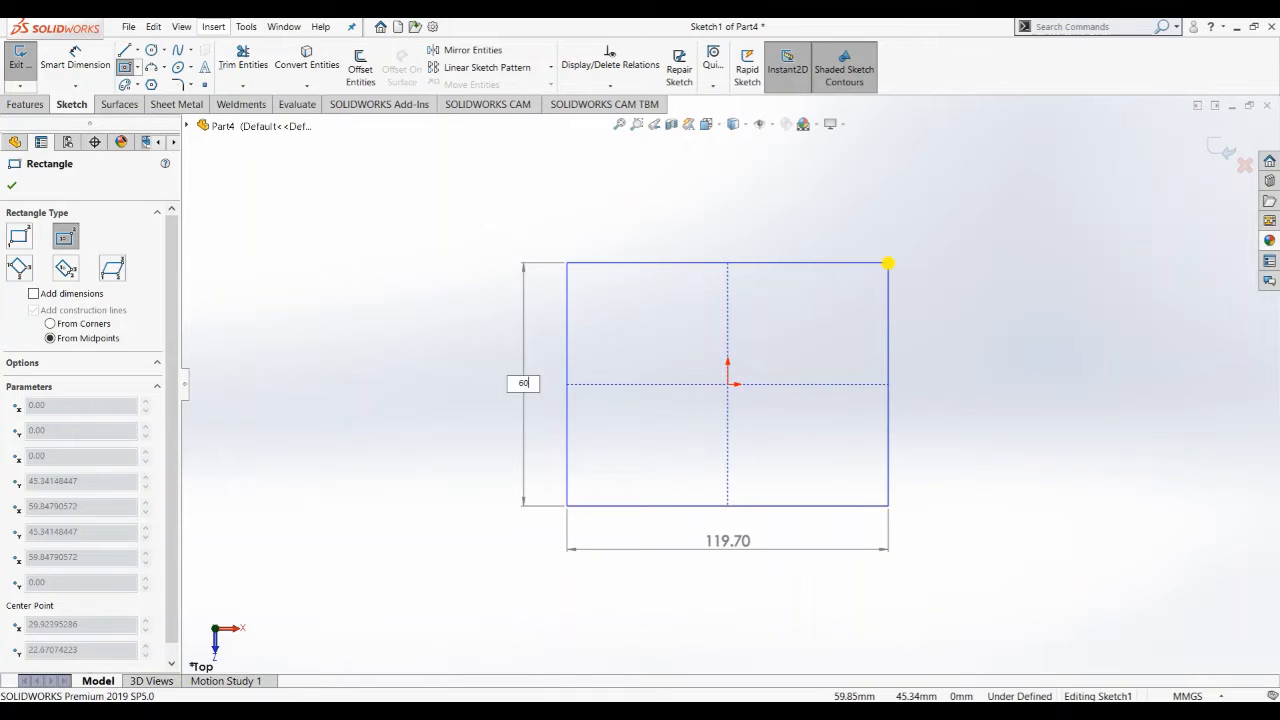
key("Return")
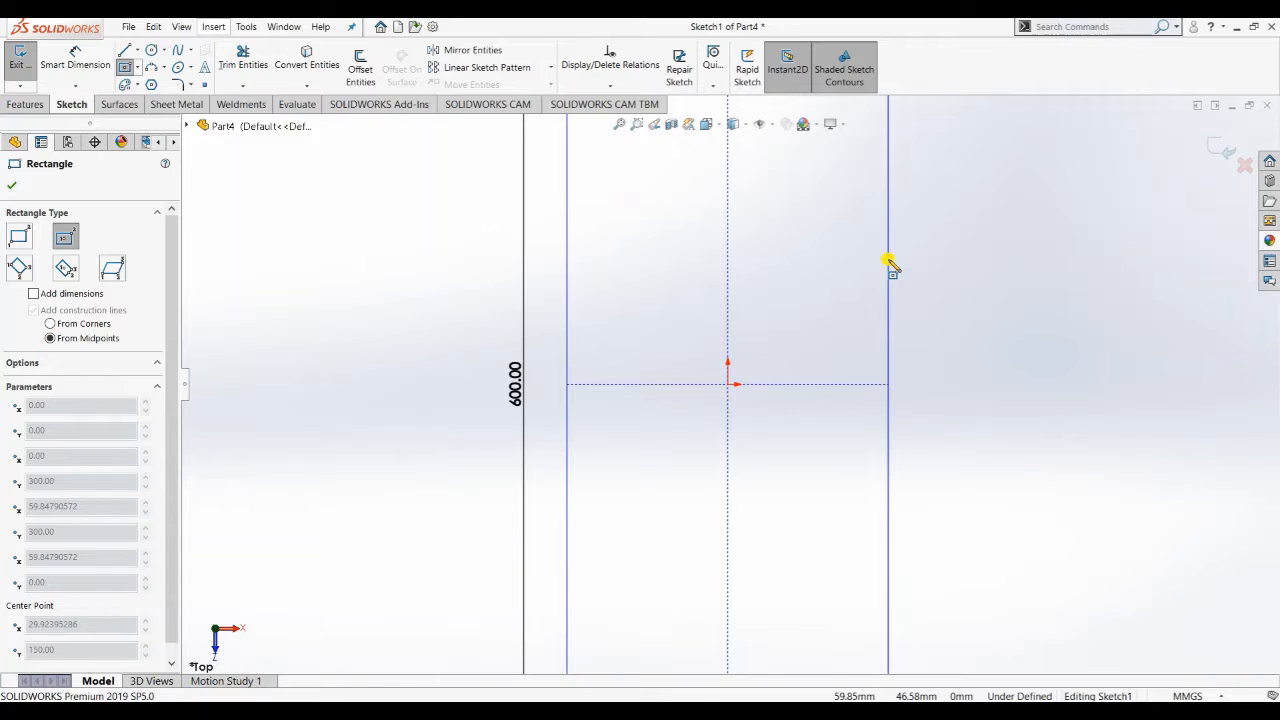
left_click(888, 262)
key("f")
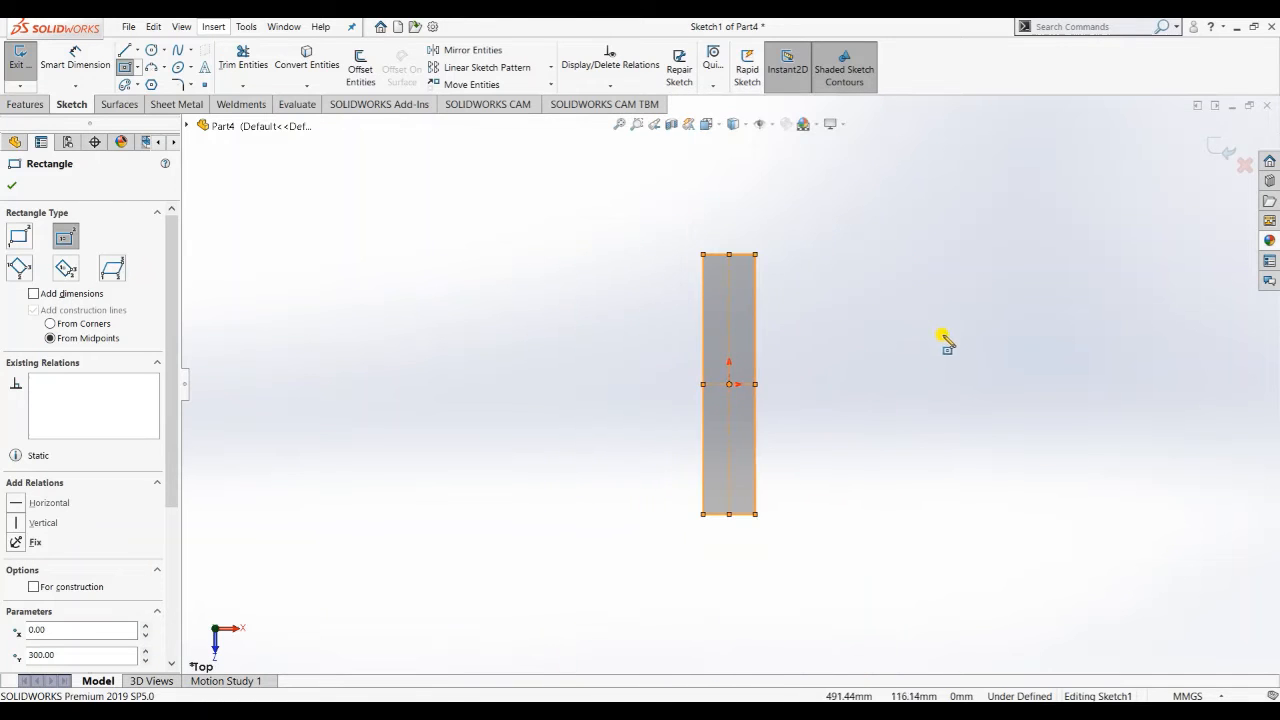
Dimension the rectangle's vertical side at 600 mm
left_click(75, 57)
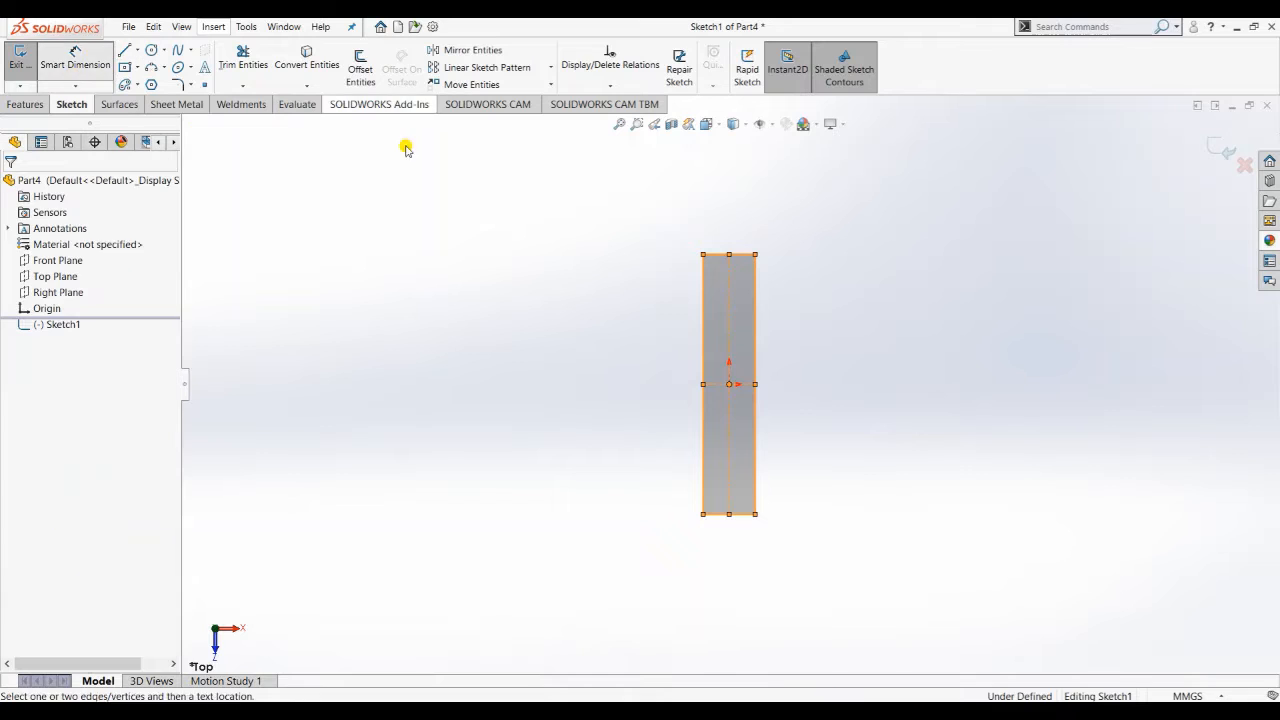
left_click(703, 333)
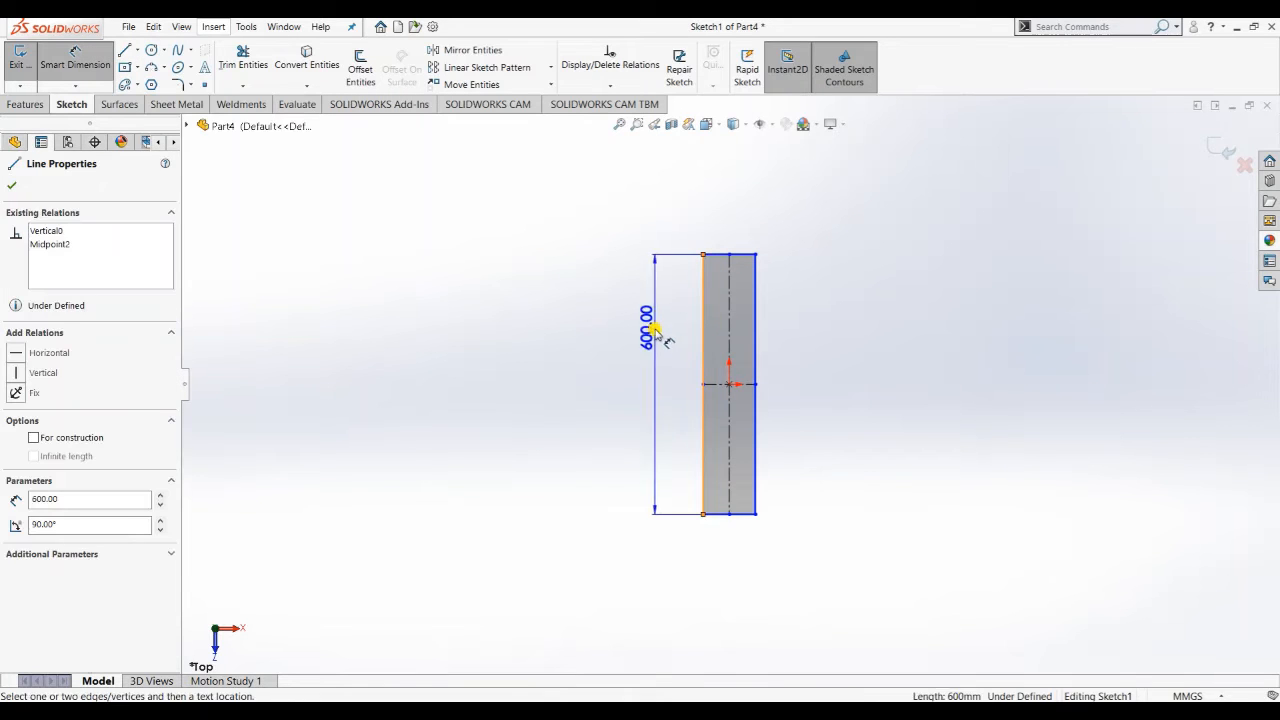
left_click(647, 336)
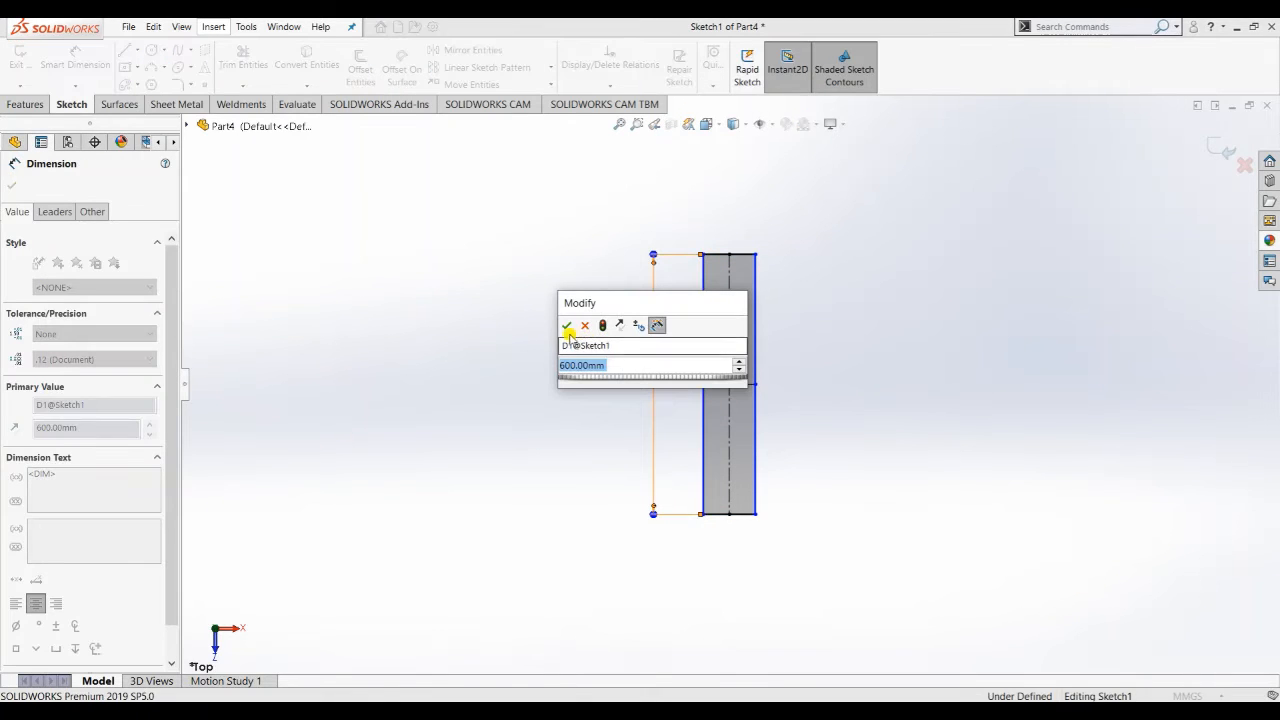
left_click(567, 328)
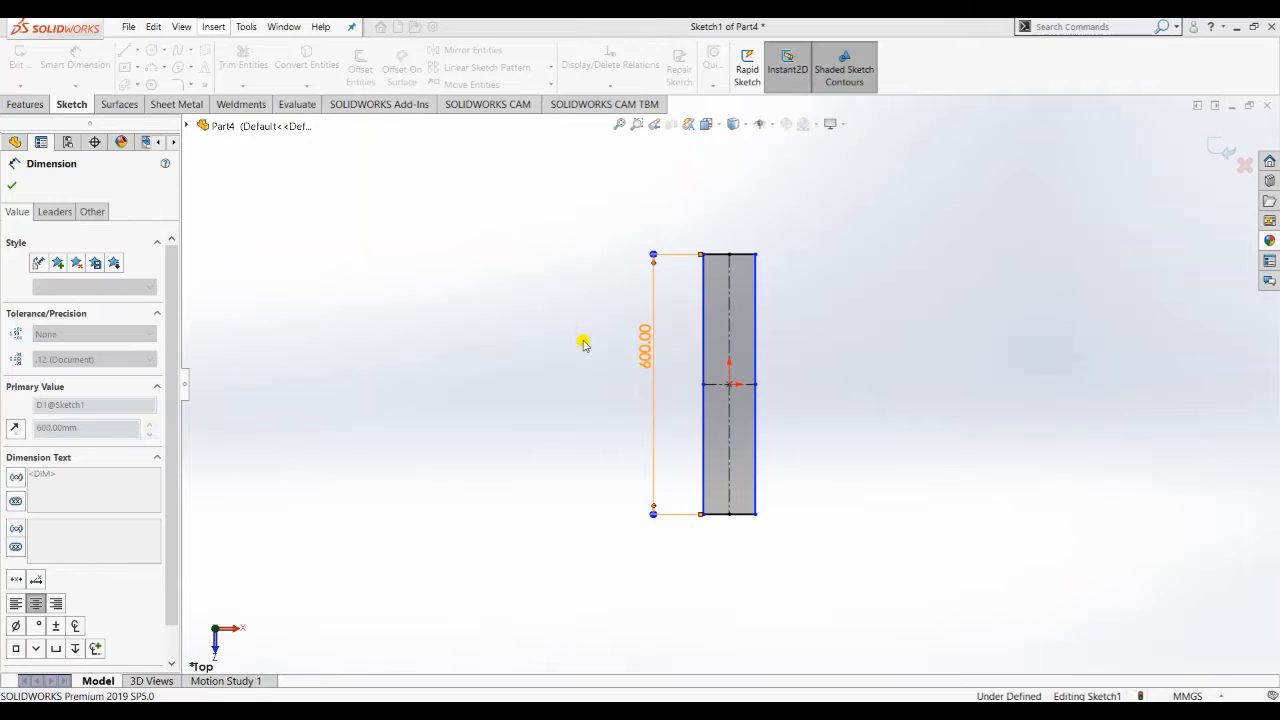
Dimension the rectangle's horizontal side at 1200 mm
left_click(738, 518)
left_click(765, 560)
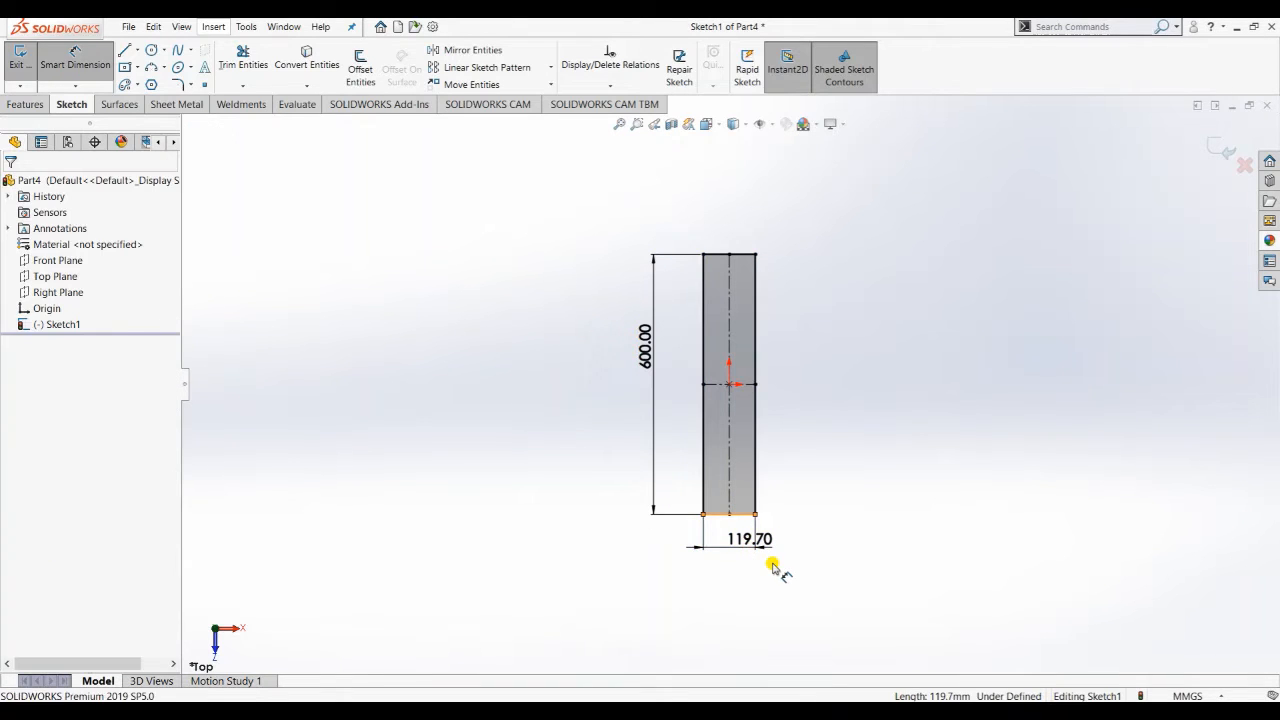
type("120")
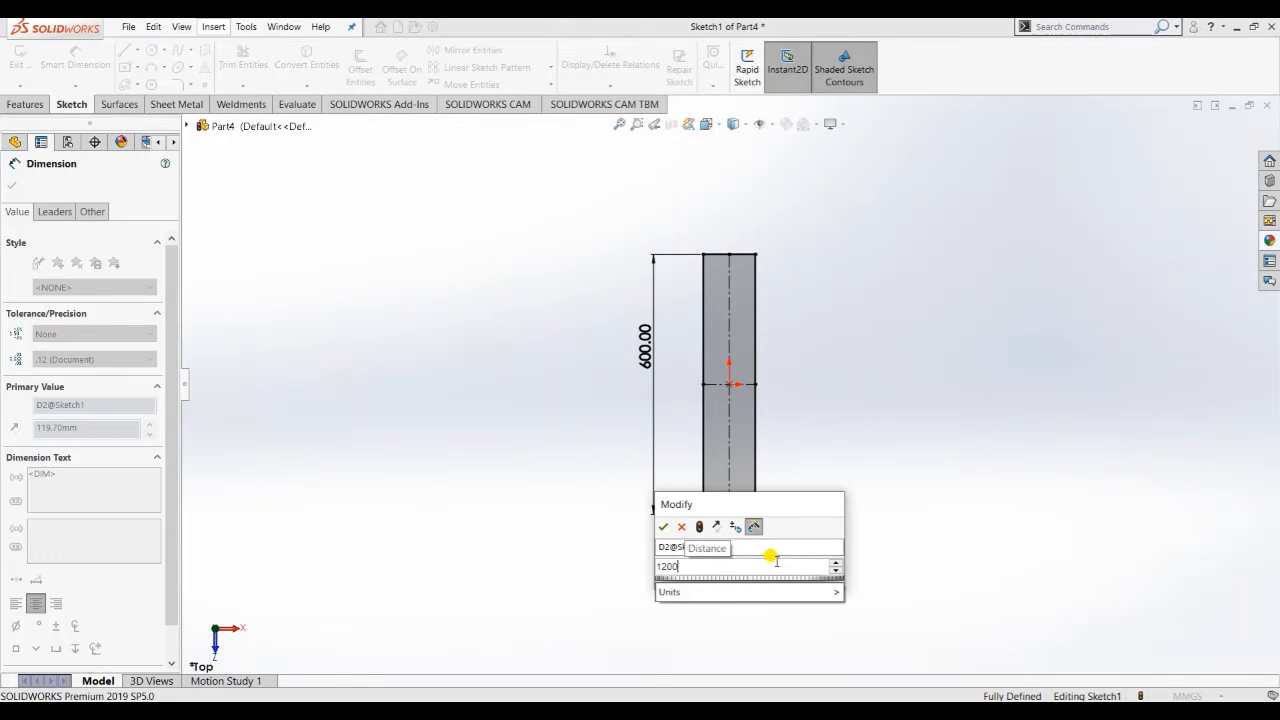
type("0")
key("Return")
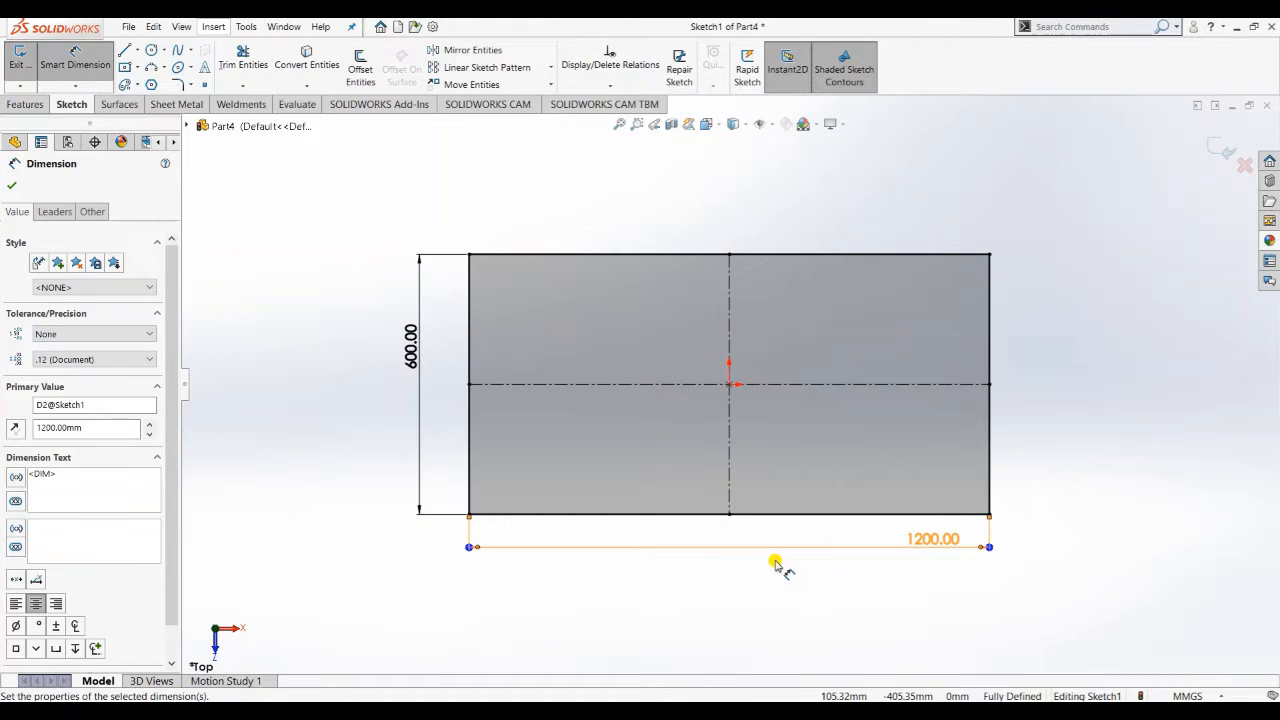
key("Escape")
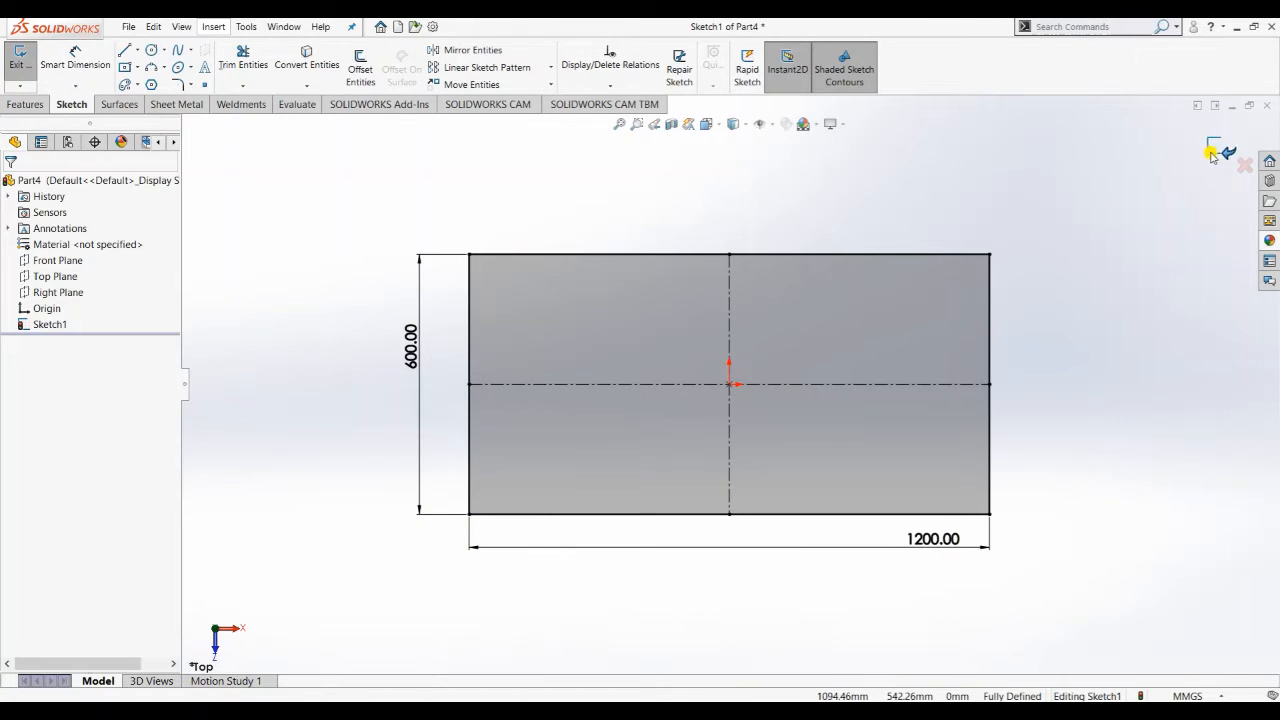
Extrude the rectangle sketch as a blind boss 18 mm thick
left_click(25, 104)
left_click(27, 68)
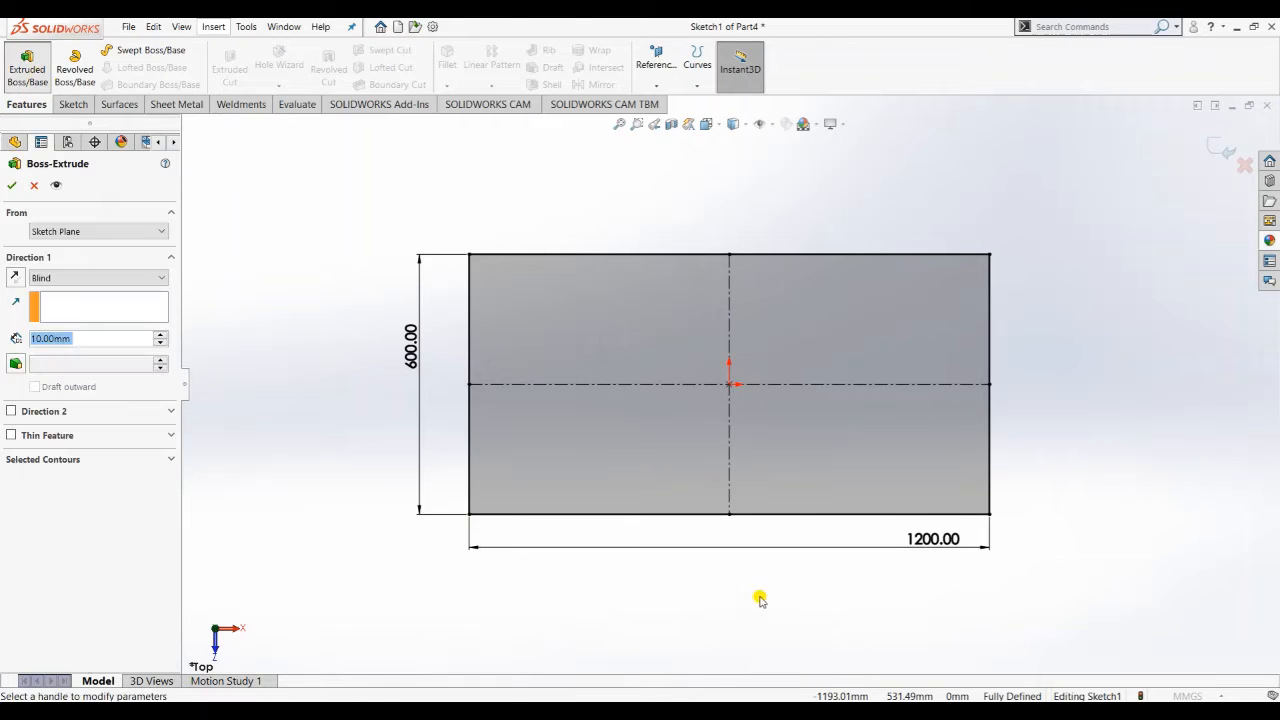
type("18")
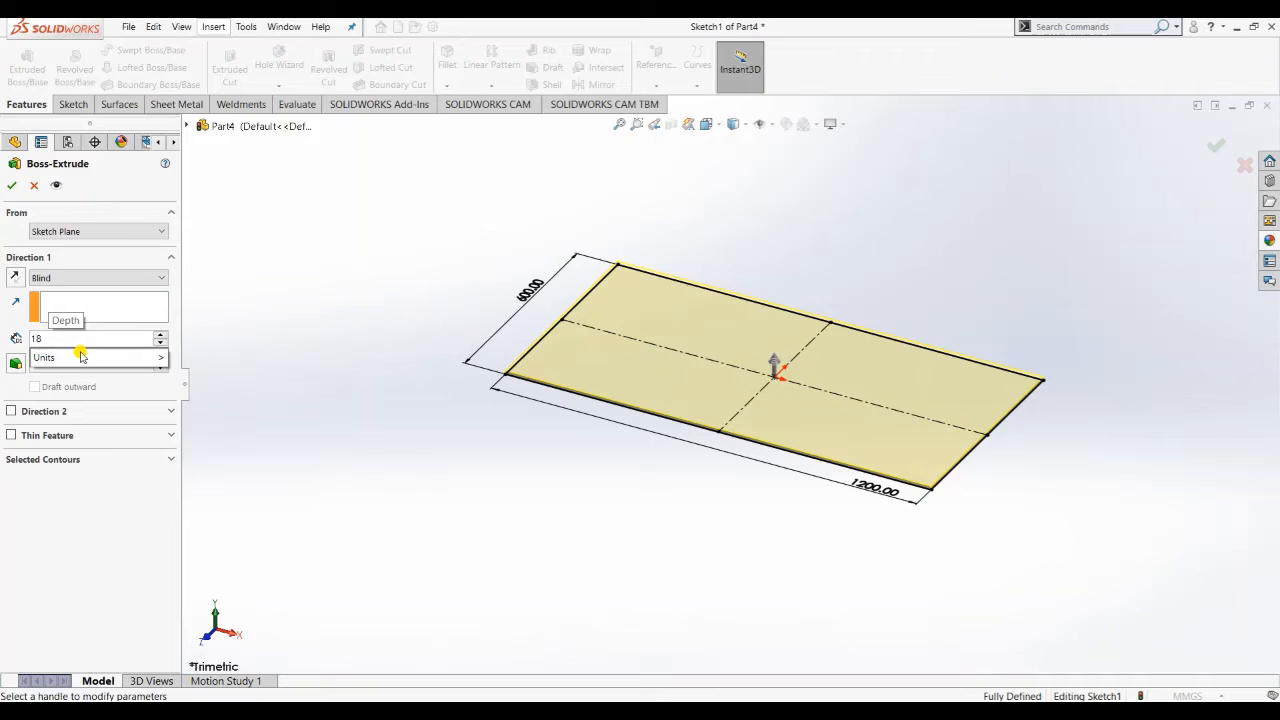
key("Return")
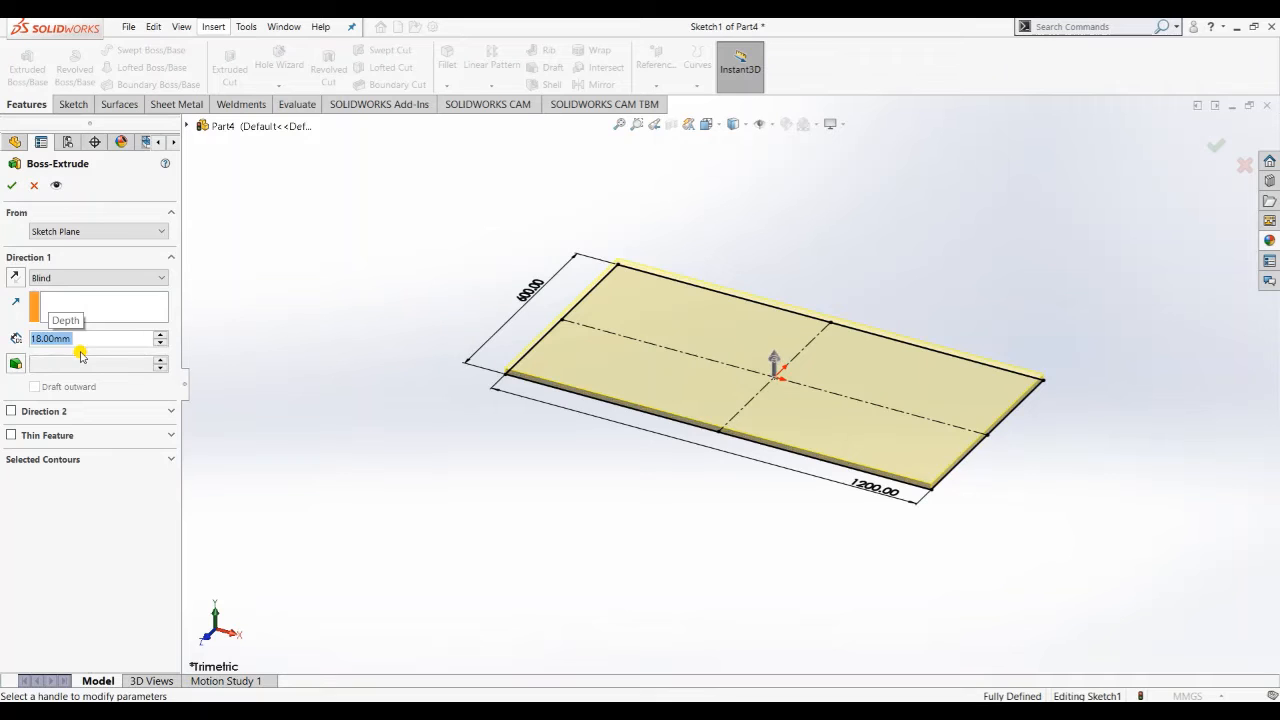
left_click(15, 186)
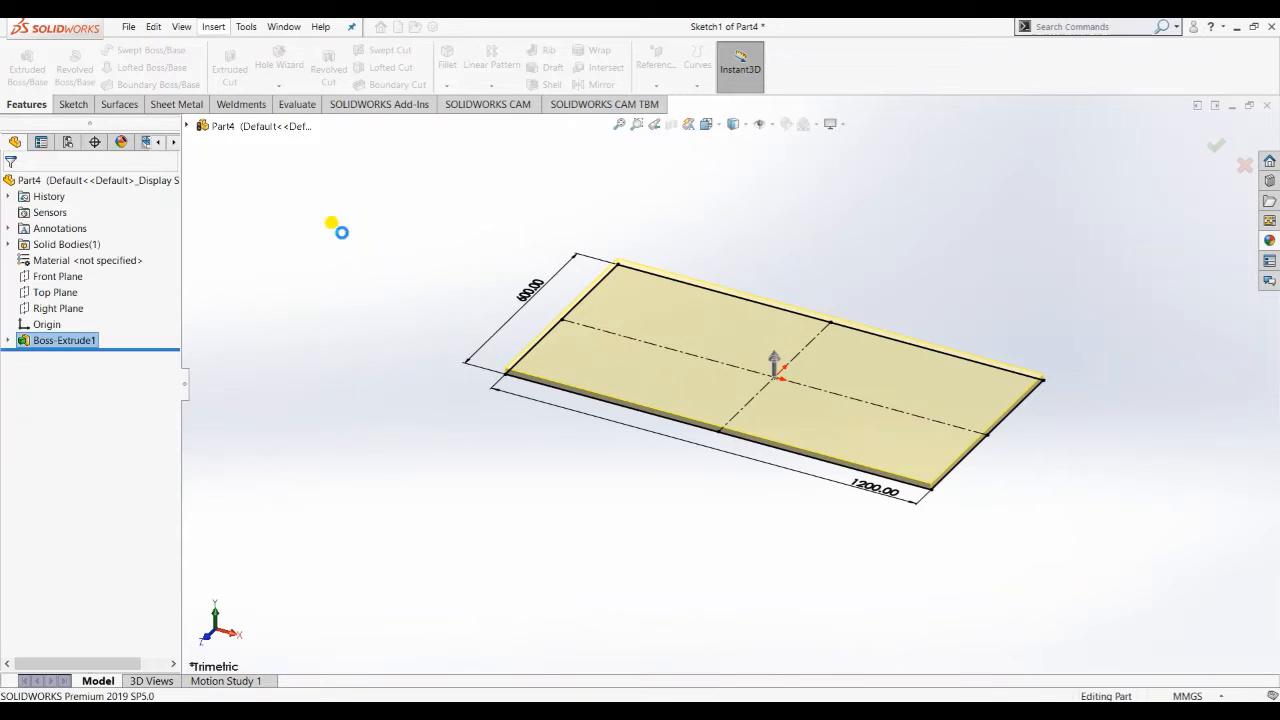
Begin a symmetric 15 mm fillet on the two vertical corner edges at one short end of the board
scroll(823, 455, "up", 3)
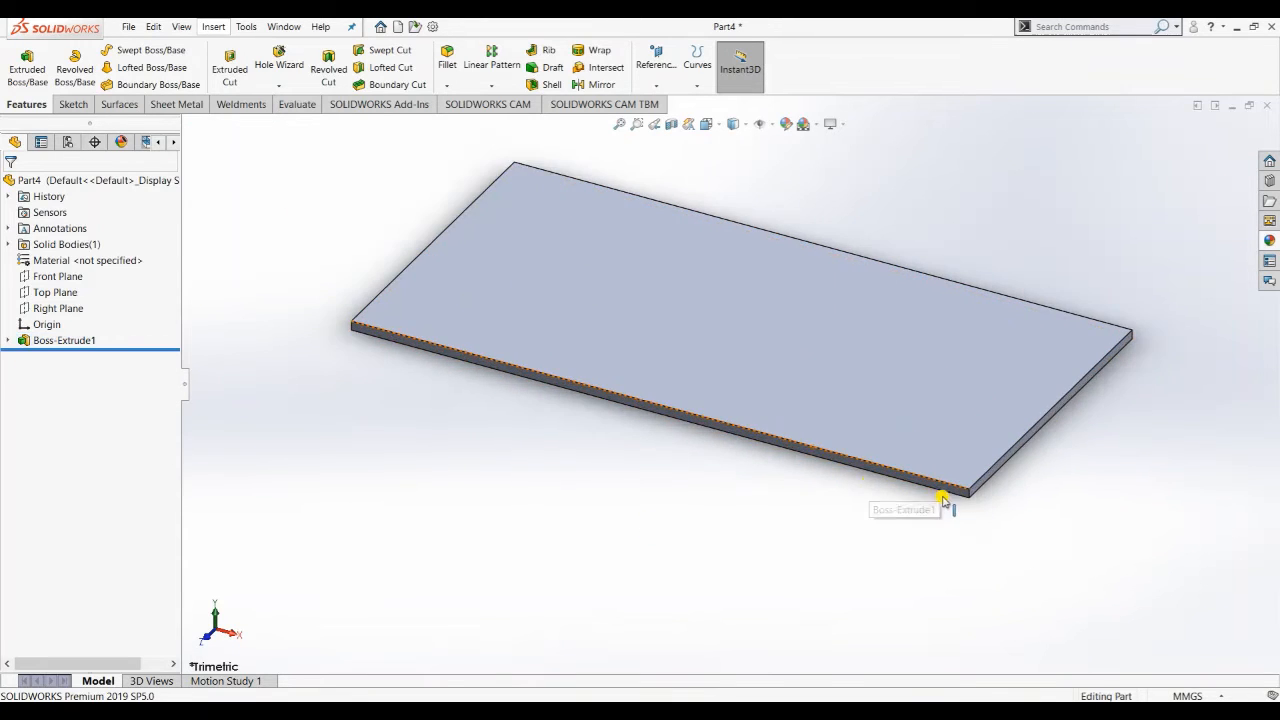
scroll(914, 452, "down", 1)
scroll(797, 417, "up", 1)
middle_click_drag(797, 417, 816, 392)
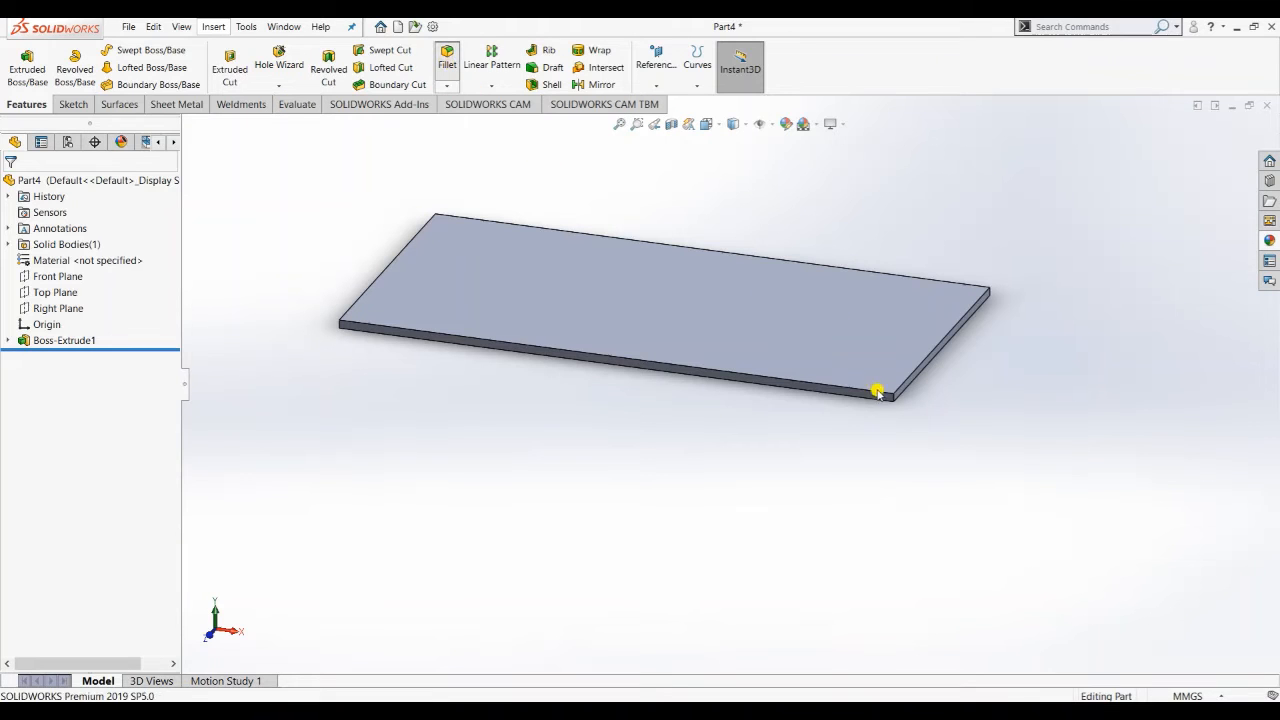
left_click(447, 60)
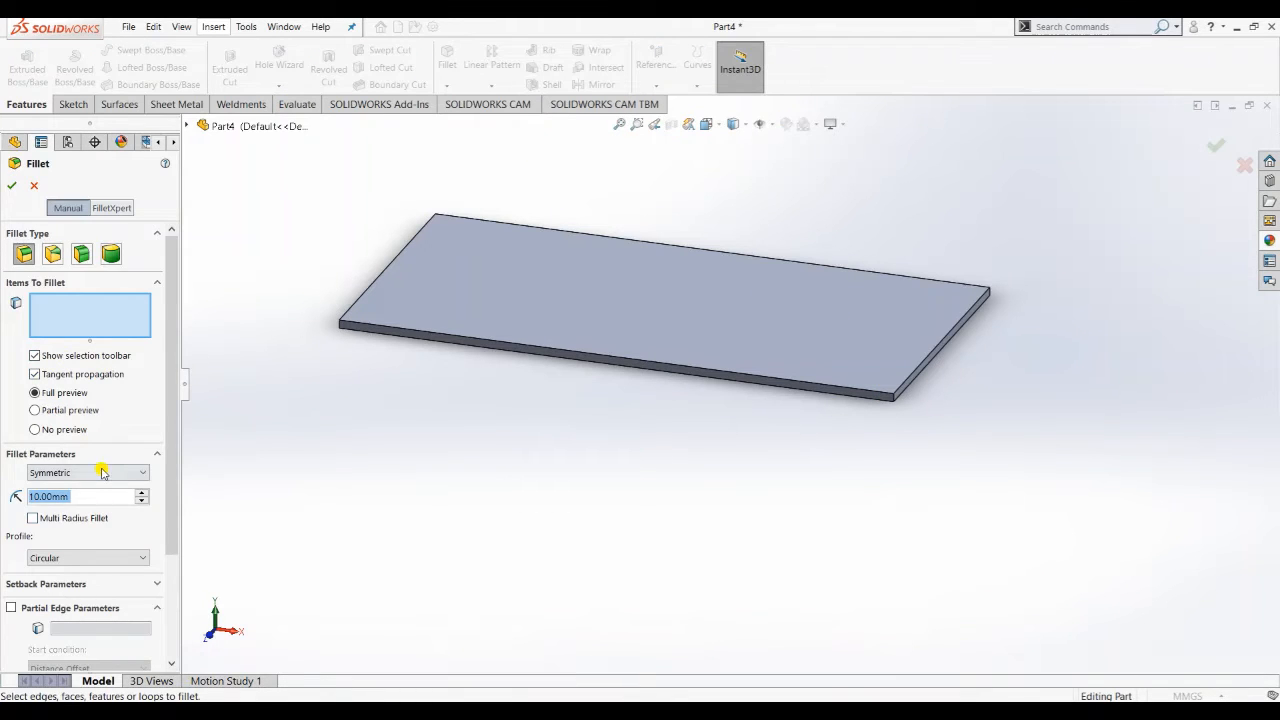
type("15")
key("Return")
scroll(860, 377, "down", 4)
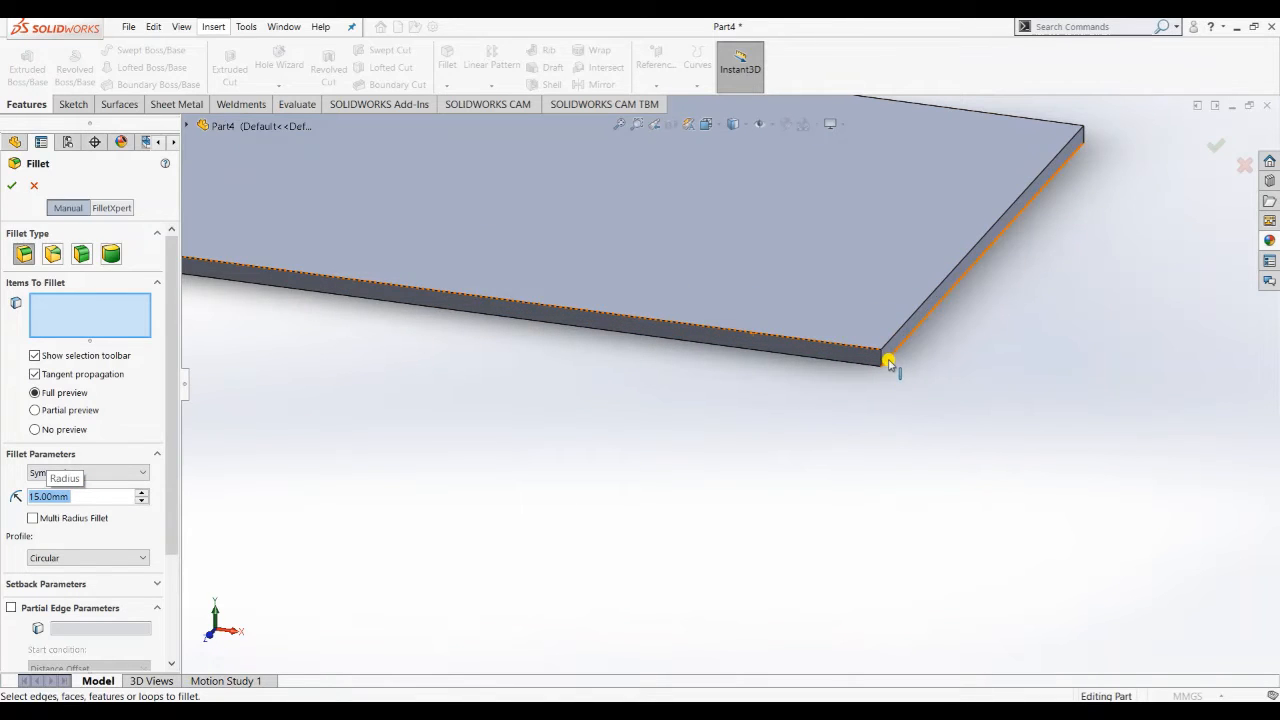
left_click(879, 358)
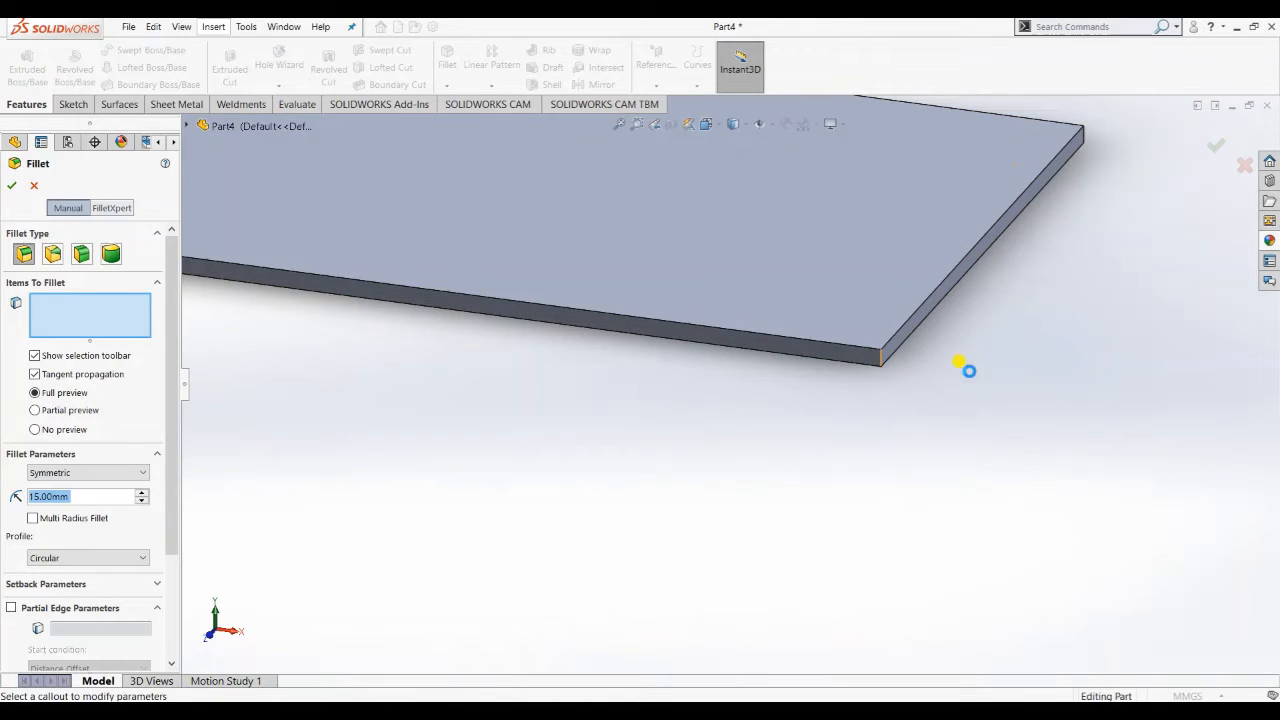
scroll(970, 380, "up", 2)
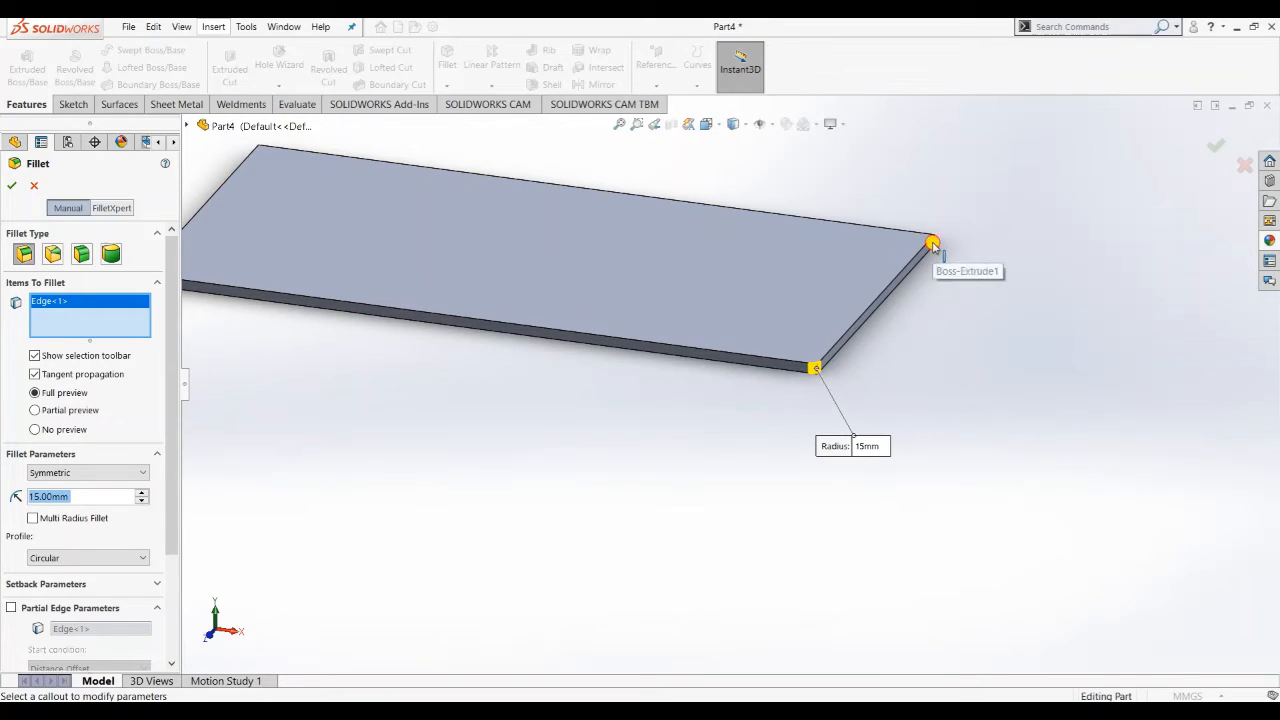
left_click(624, 346)
Add the two vertical corner edges at the opposite short end of the board to the fillet
scroll(580, 334, "up", 3)
scroll(508, 330, "down", 5)
scroll(457, 363, "down", 2)
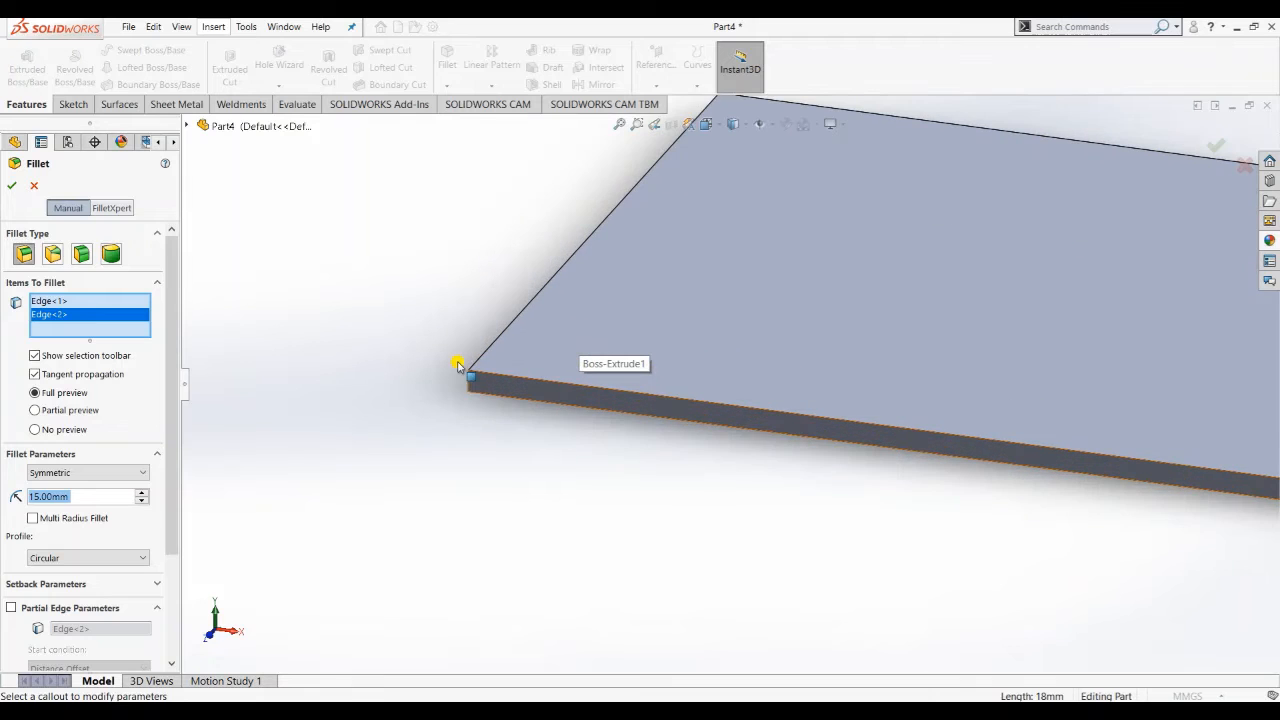
left_click(472, 382)
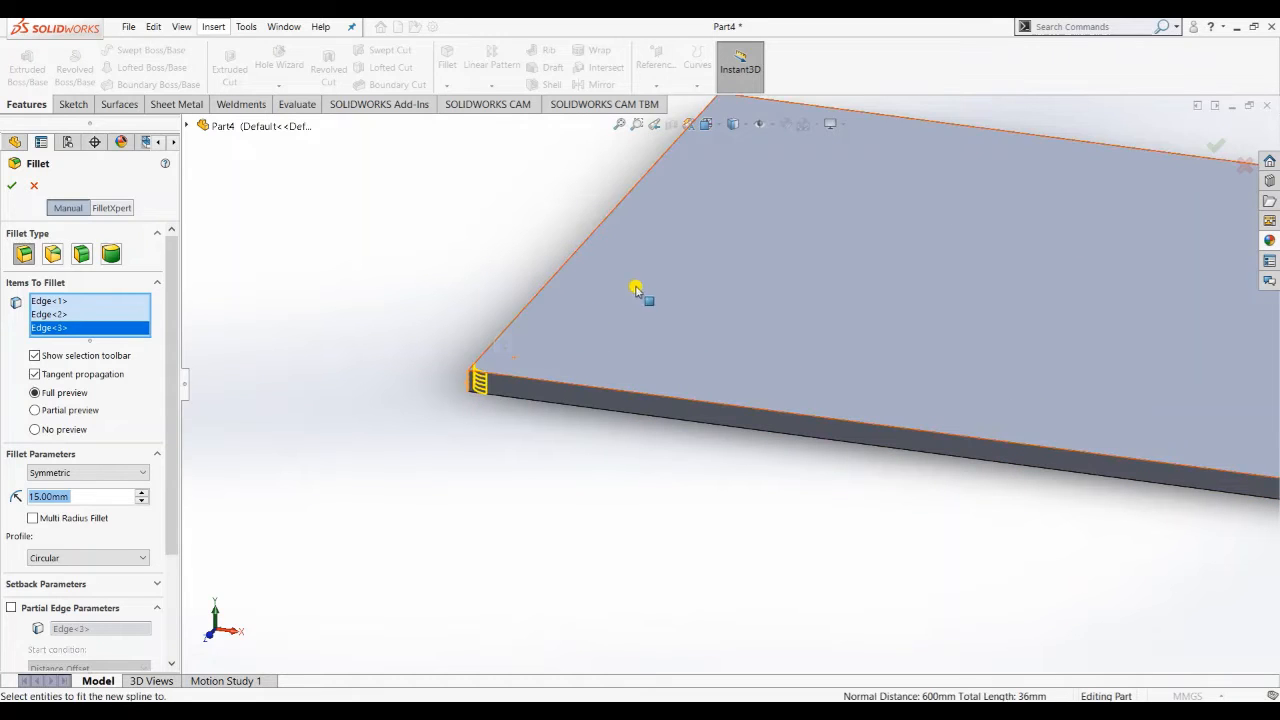
scroll(634, 286, "up", 3)
scroll(816, 231, "down", 1)
scroll(831, 463, "down", 3)
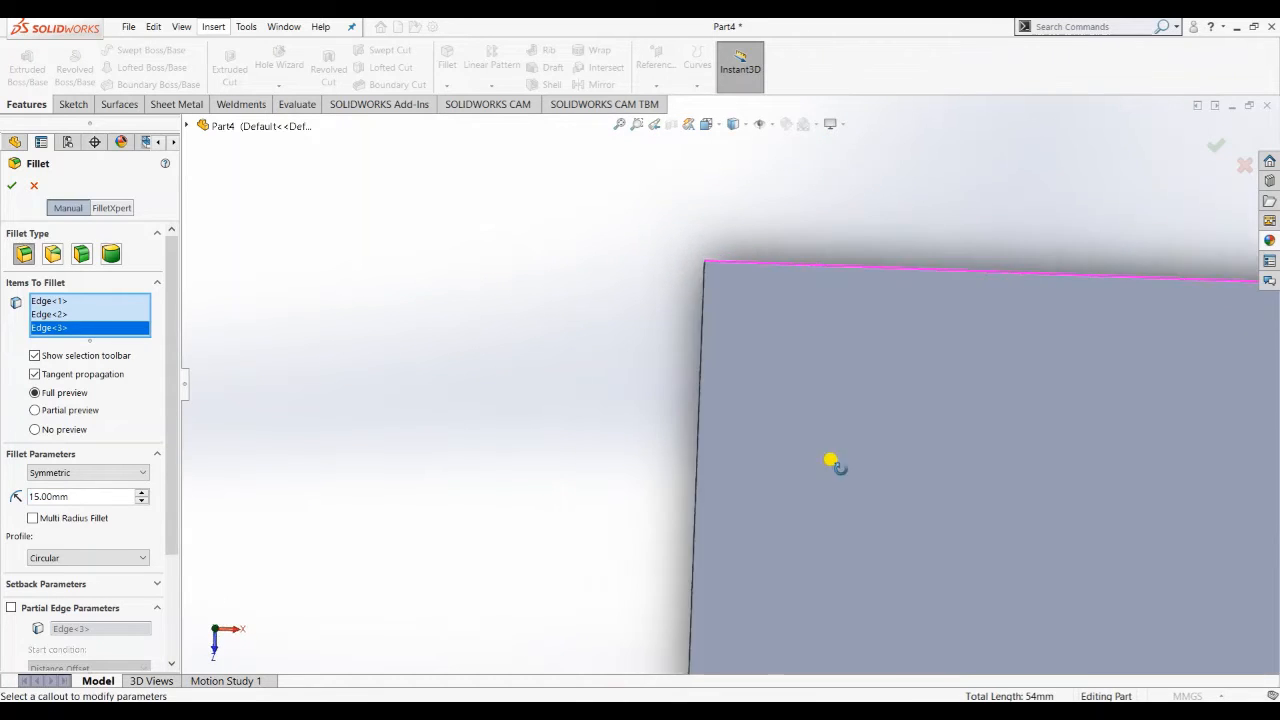
scroll(736, 369, "down", 2)
scroll(737, 370, "down", 1)
middle_click_drag(614, 387, 766, 271)
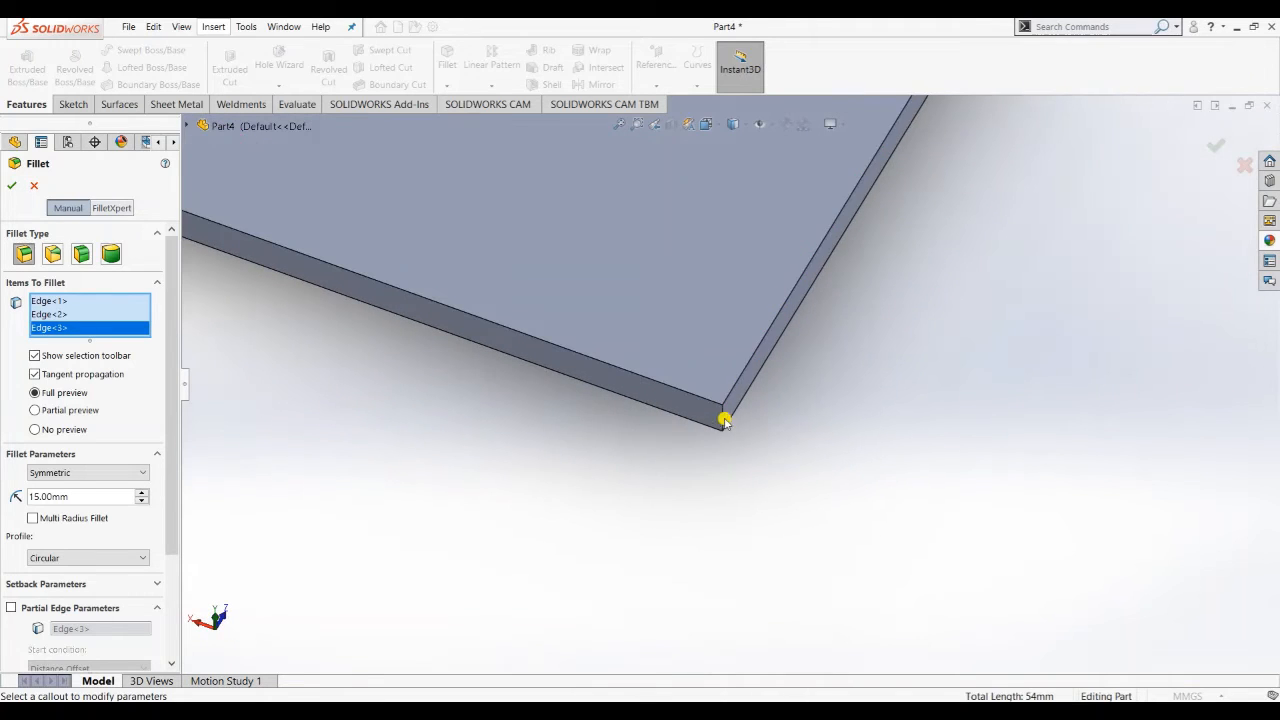
left_click(724, 416)
scroll(893, 440, "up", 5)
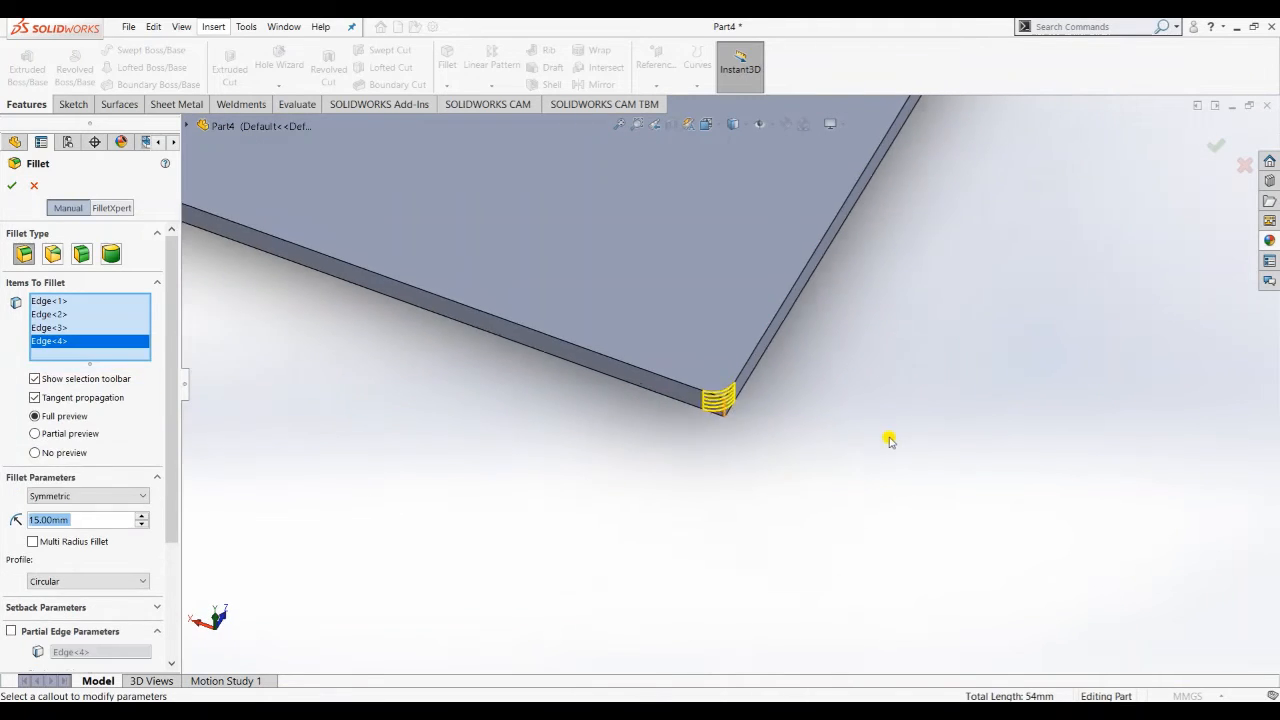
Set the radius of the four corner fillets to 20 mm and apply the fillet
middle_click_drag(620, 404, 646, 297)
scroll(646, 297, "down", 4)
mouse_move(690, 580)
middle_mouse_down()
mouse_move(686, 477)
mouse_move(697, 491)
mouse_move(690, 556)
middle_mouse_up()
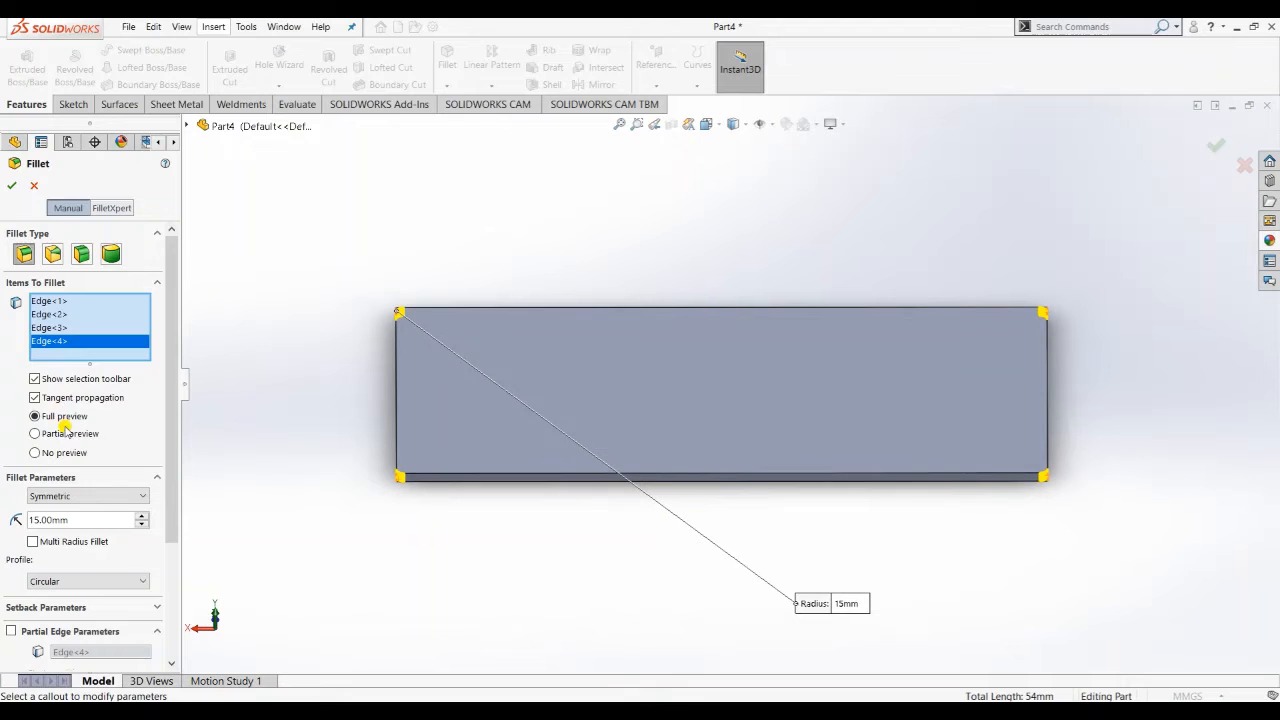
left_click(141, 516)
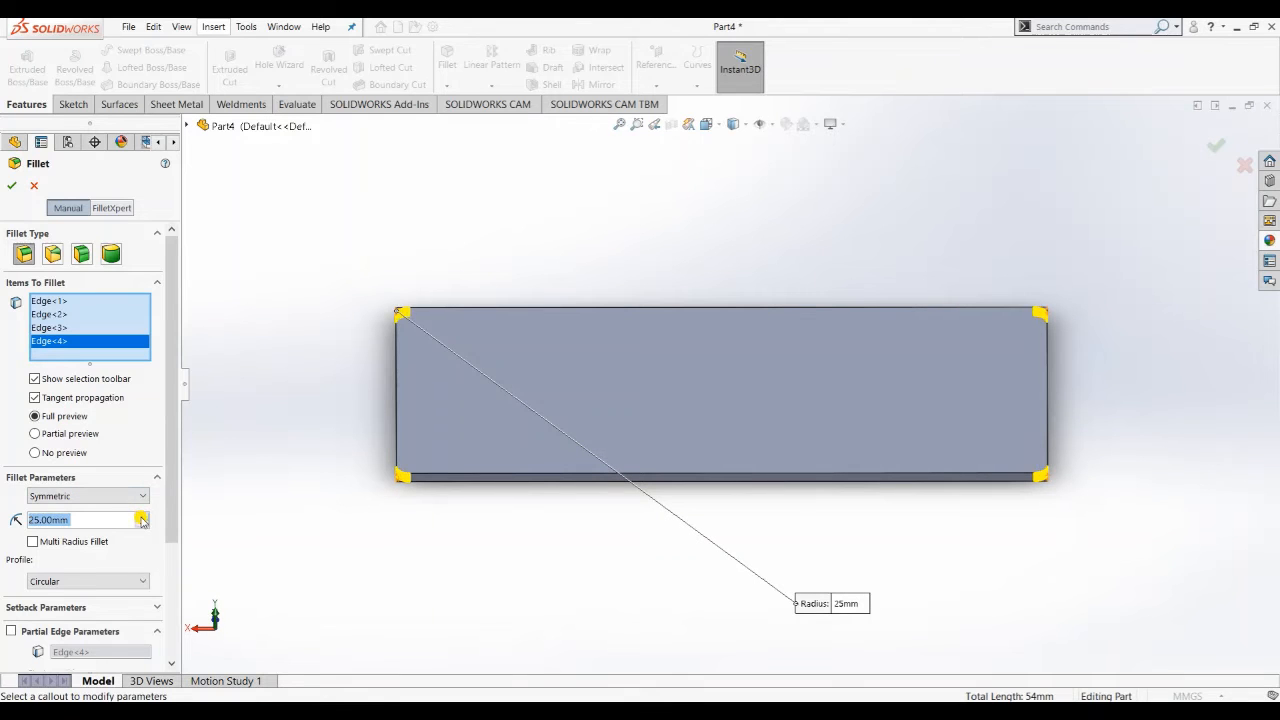
middle_click_drag(538, 533, 575, 480)
double_click(102, 526)
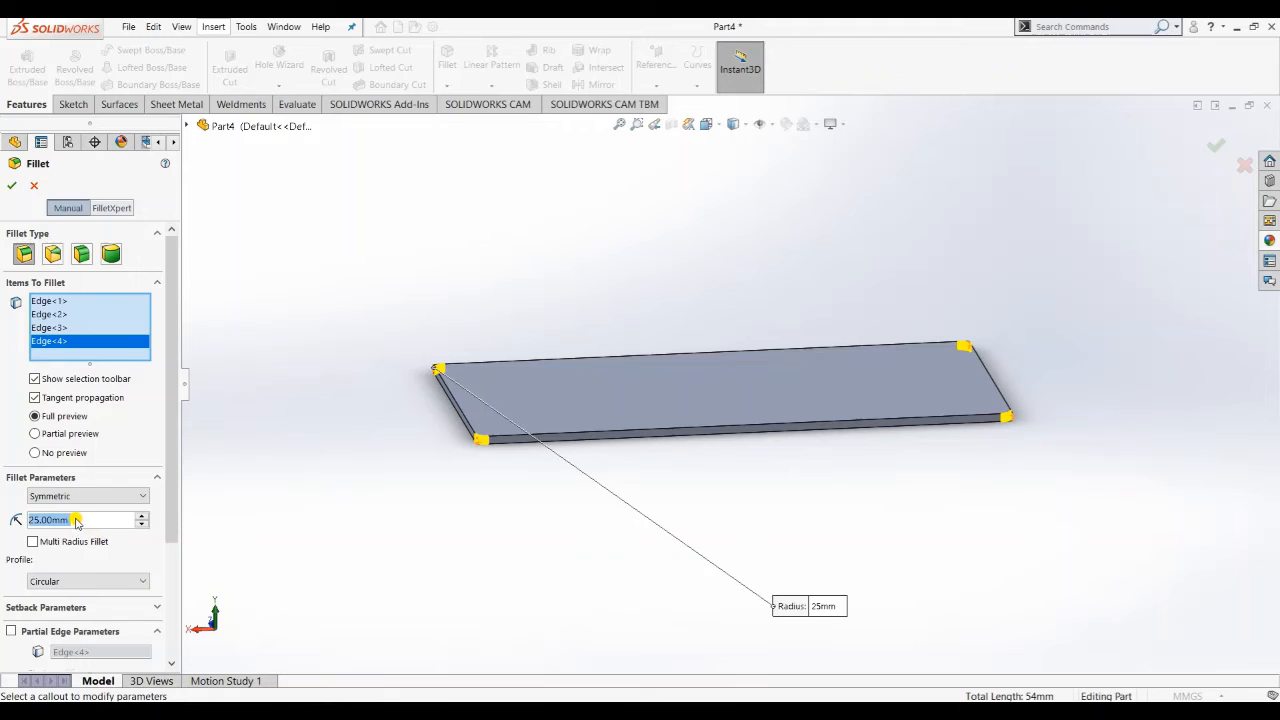
type("20")
key("Return")
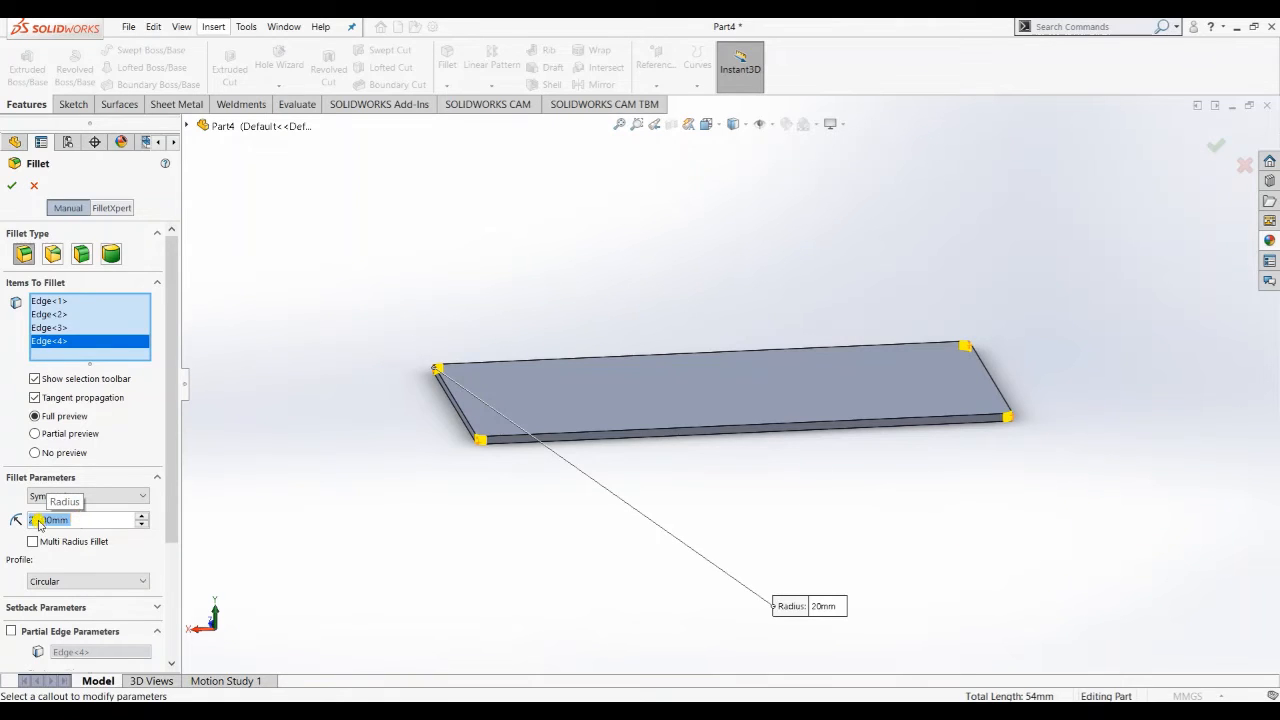
left_click(14, 189)
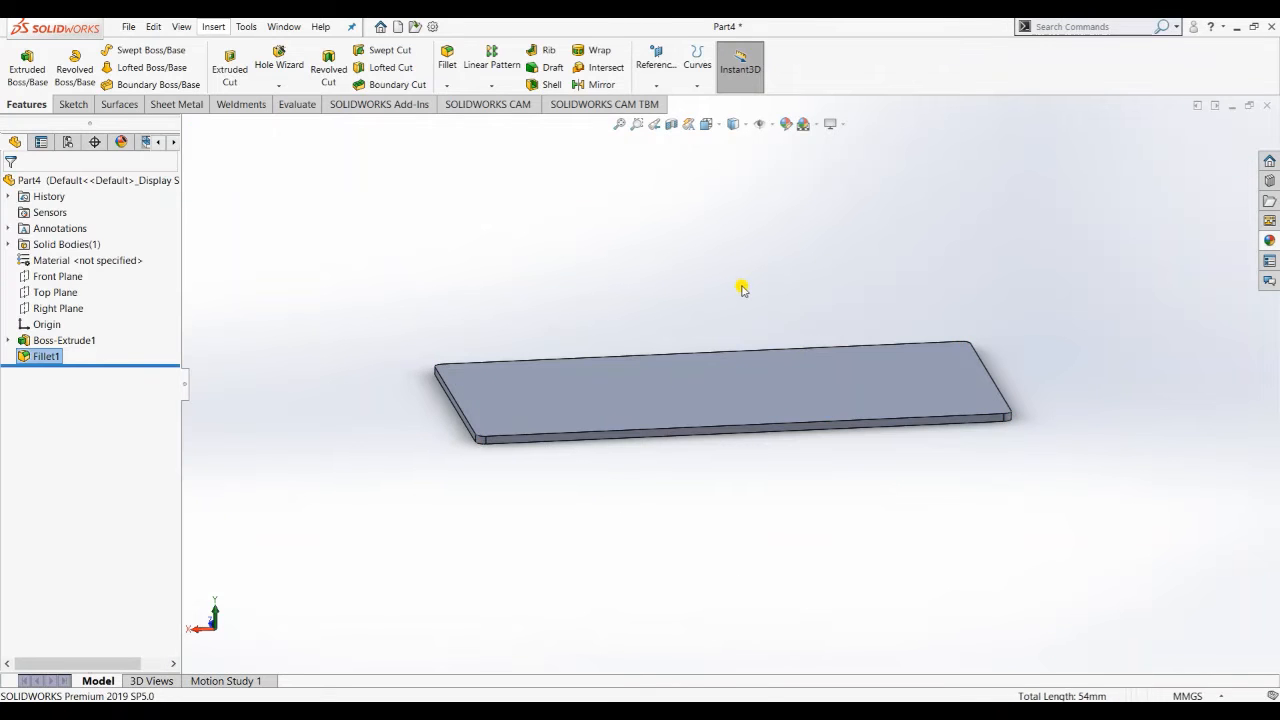
Assign Oak from the Woods category of the SOLIDWORKS material library to the board
mouse_move(784, 277)
middle_mouse_down()
mouse_move(771, 286)
mouse_move(763, 397)
mouse_move(769, 243)
mouse_move(769, 290)
middle_mouse_up()
right_click(90, 261)
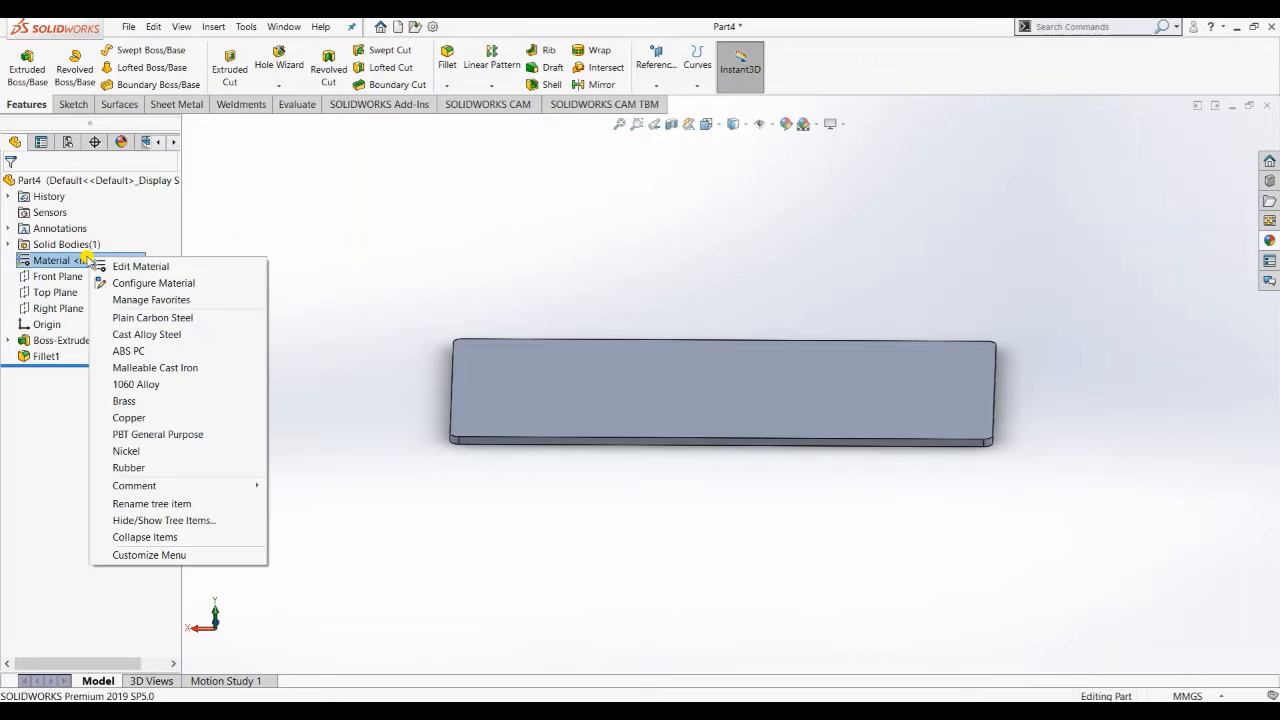
left_click(120, 267)
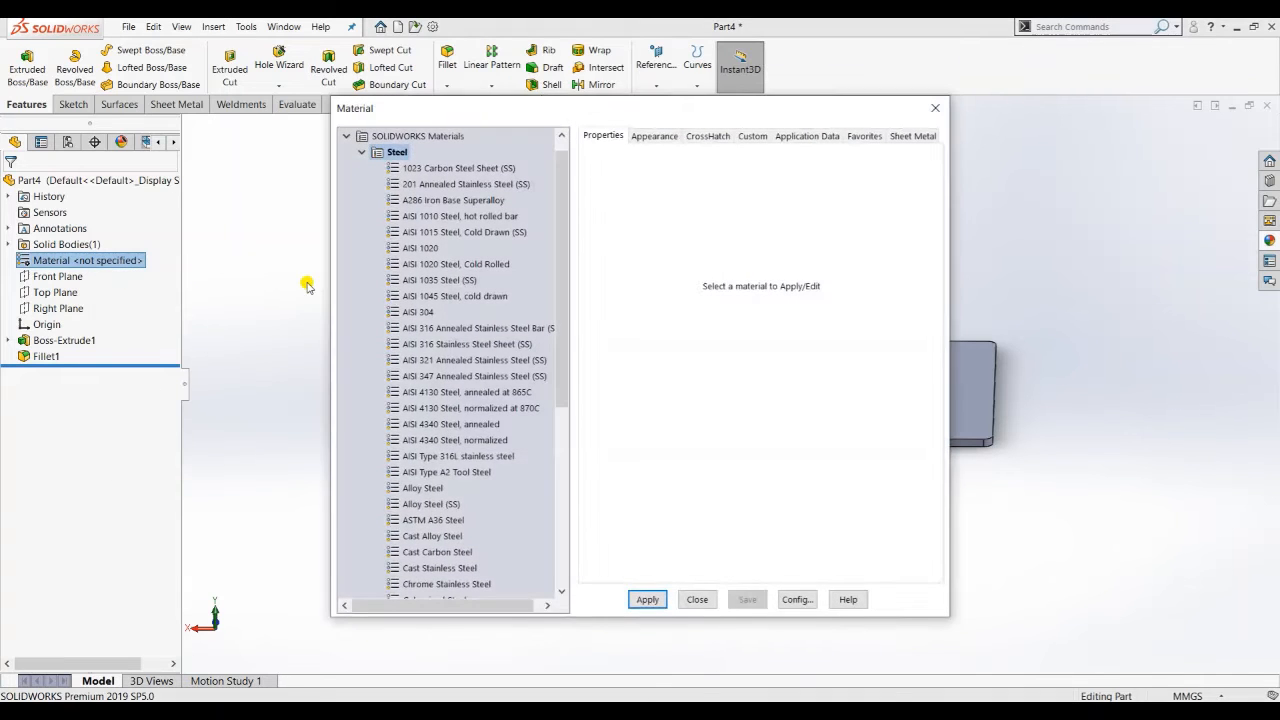
scroll(480, 410, "down", 7)
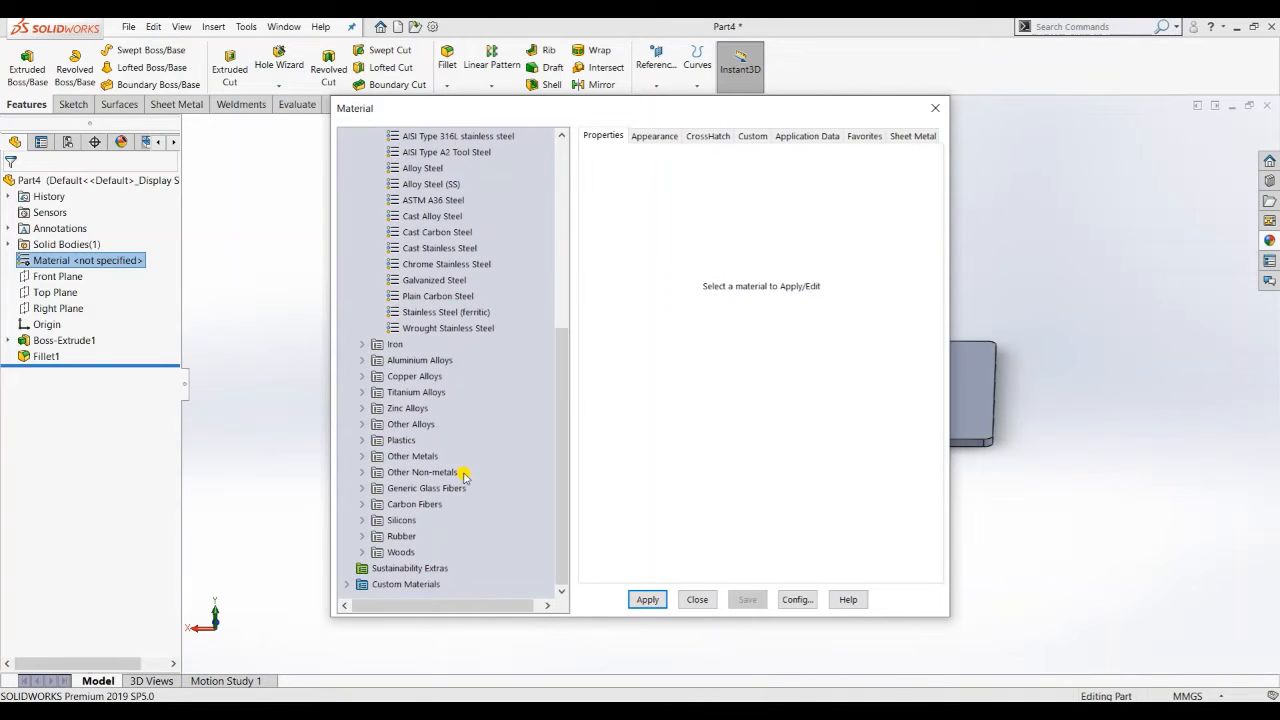
left_click(362, 552)
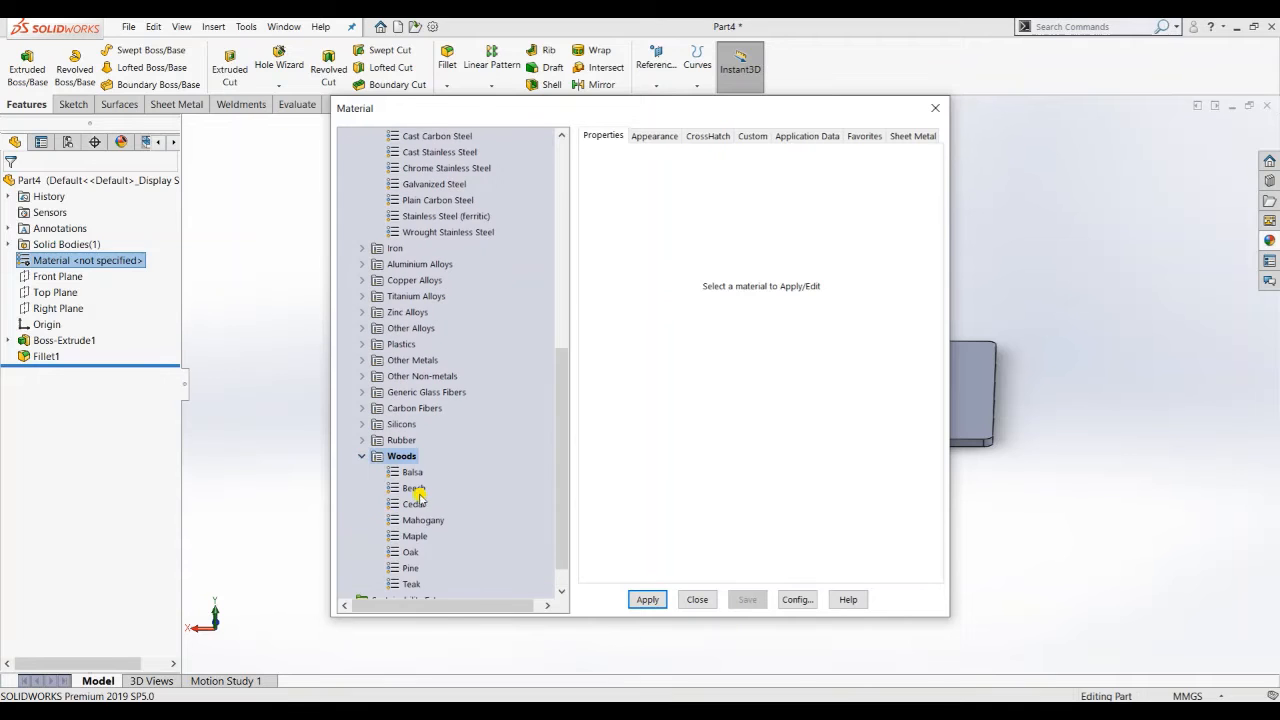
left_click(413, 440)
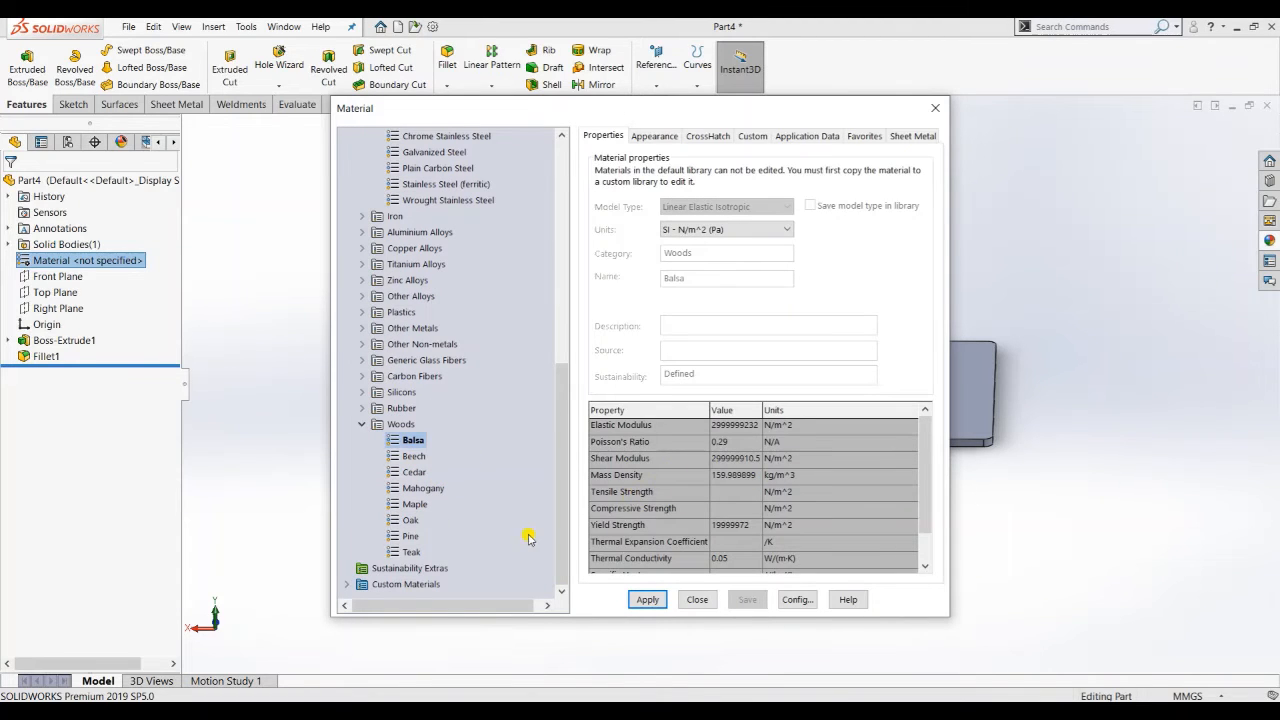
left_click(410, 553)
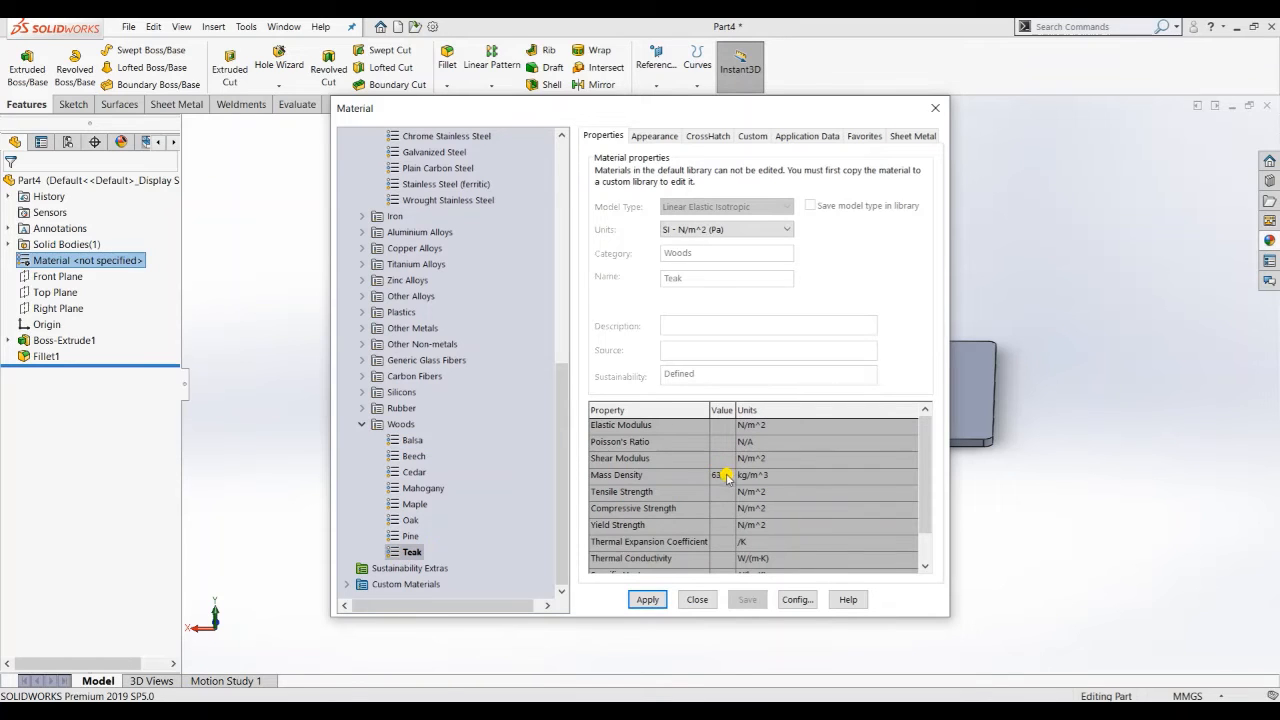
left_click(417, 538)
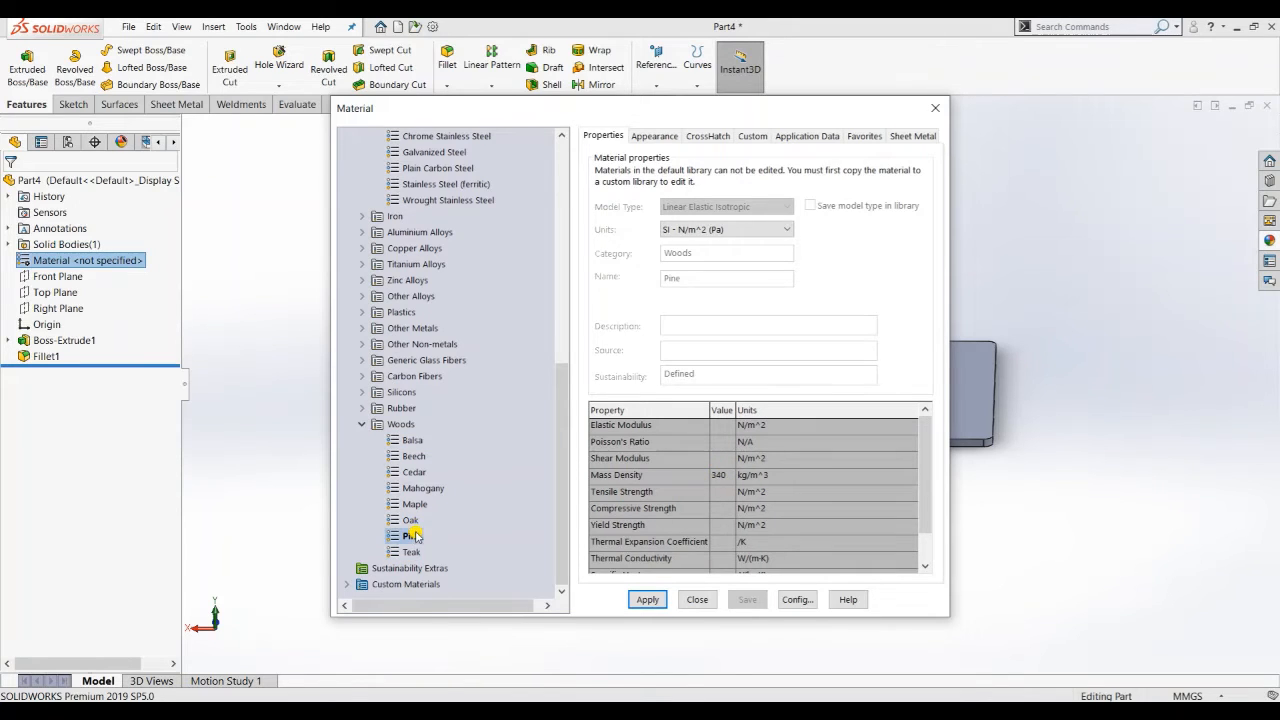
left_click(412, 521)
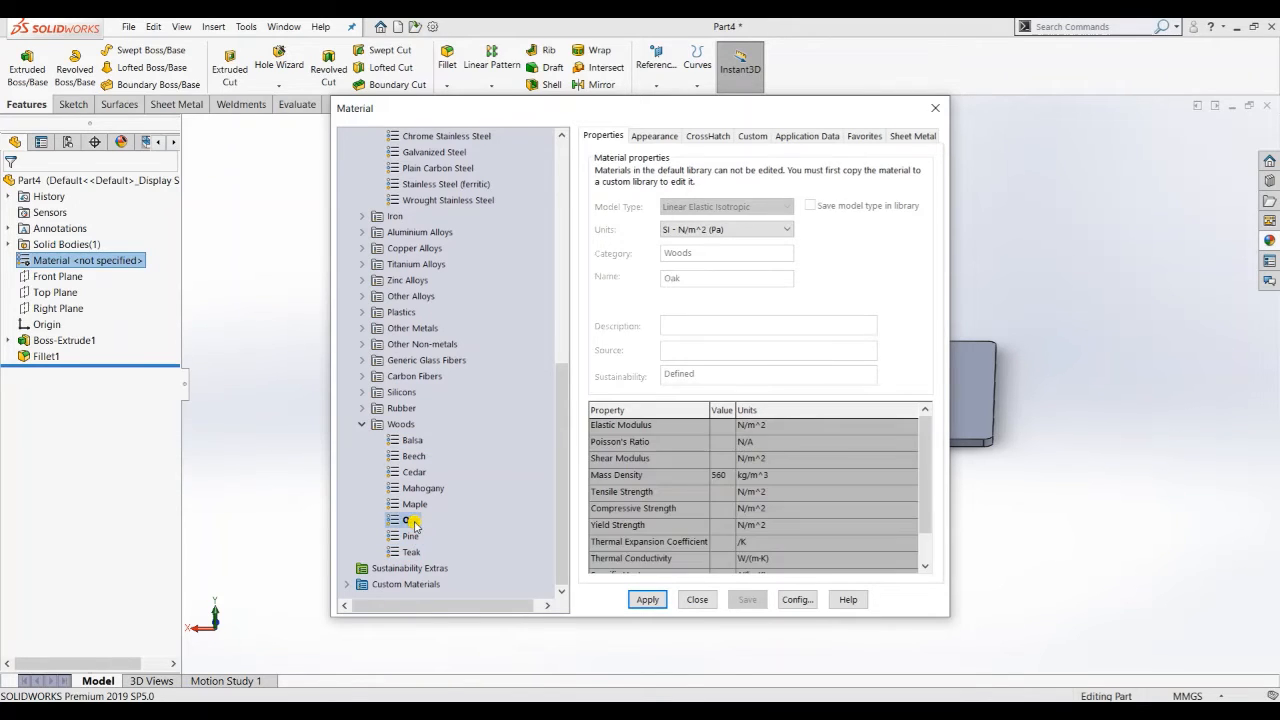
left_click(649, 599)
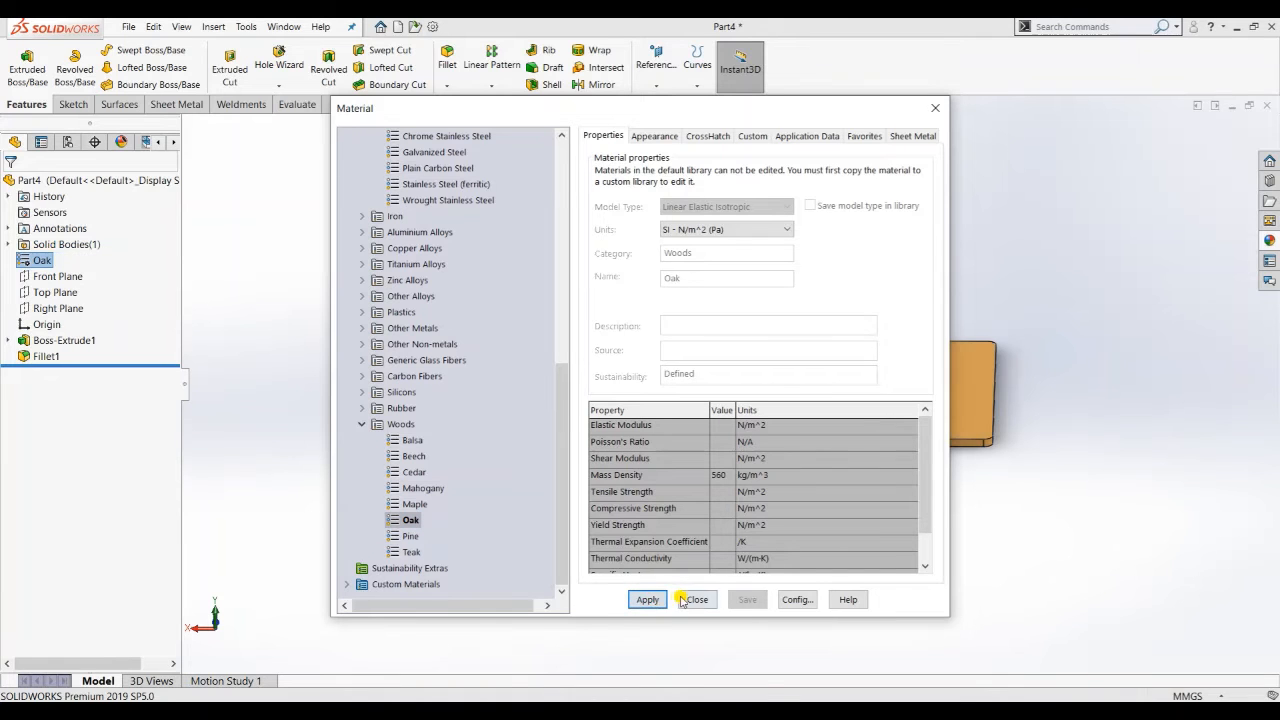
left_click(697, 600)
Find the Oak appearances within the Organic wood category of the appearance library
mouse_move(786, 563)
middle_mouse_down()
mouse_move(766, 583)
mouse_move(733, 557)
mouse_move(740, 463)
mouse_move(764, 564)
middle_mouse_up()
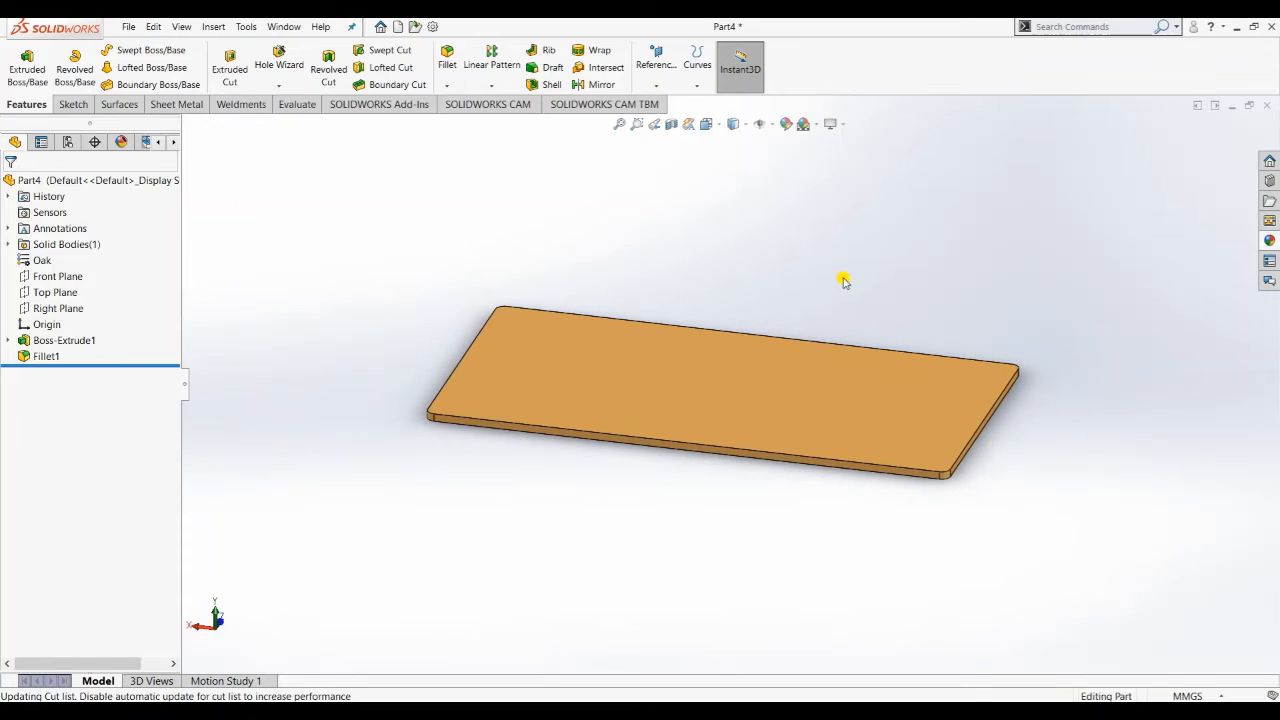
scroll(845, 279, "down", 2)
scroll(834, 288, "up", 2)
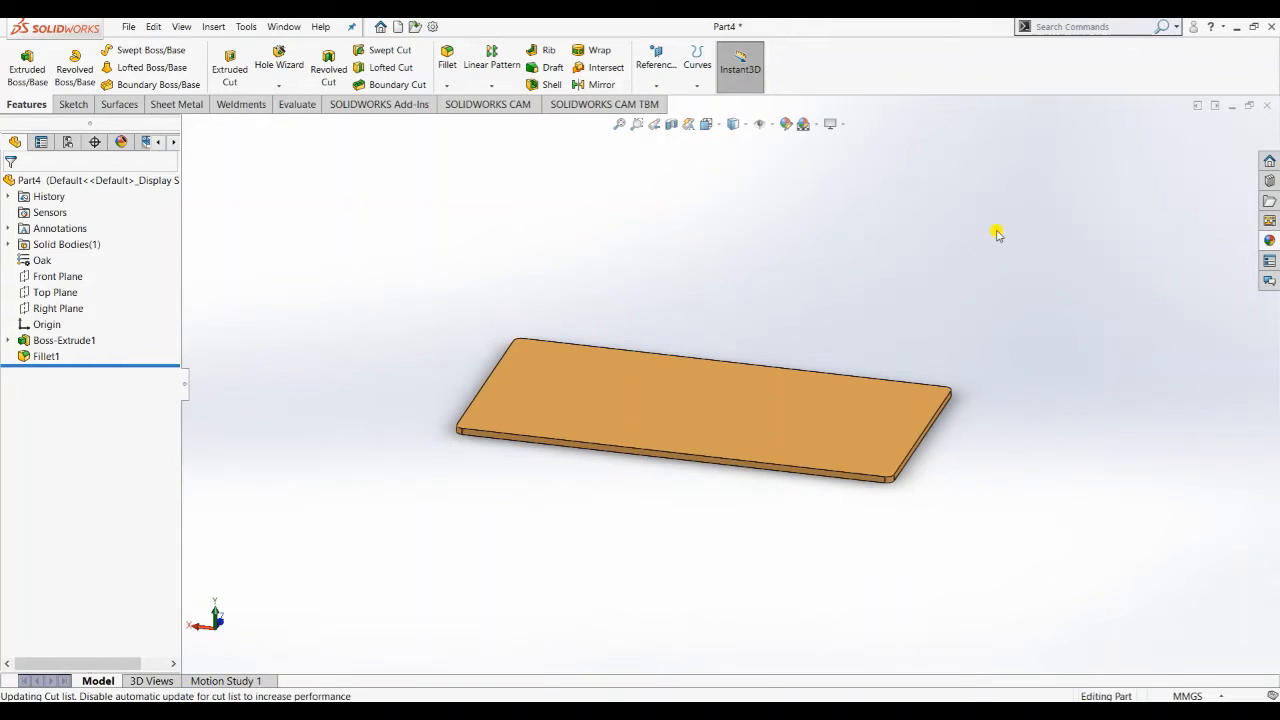
left_click(1269, 240)
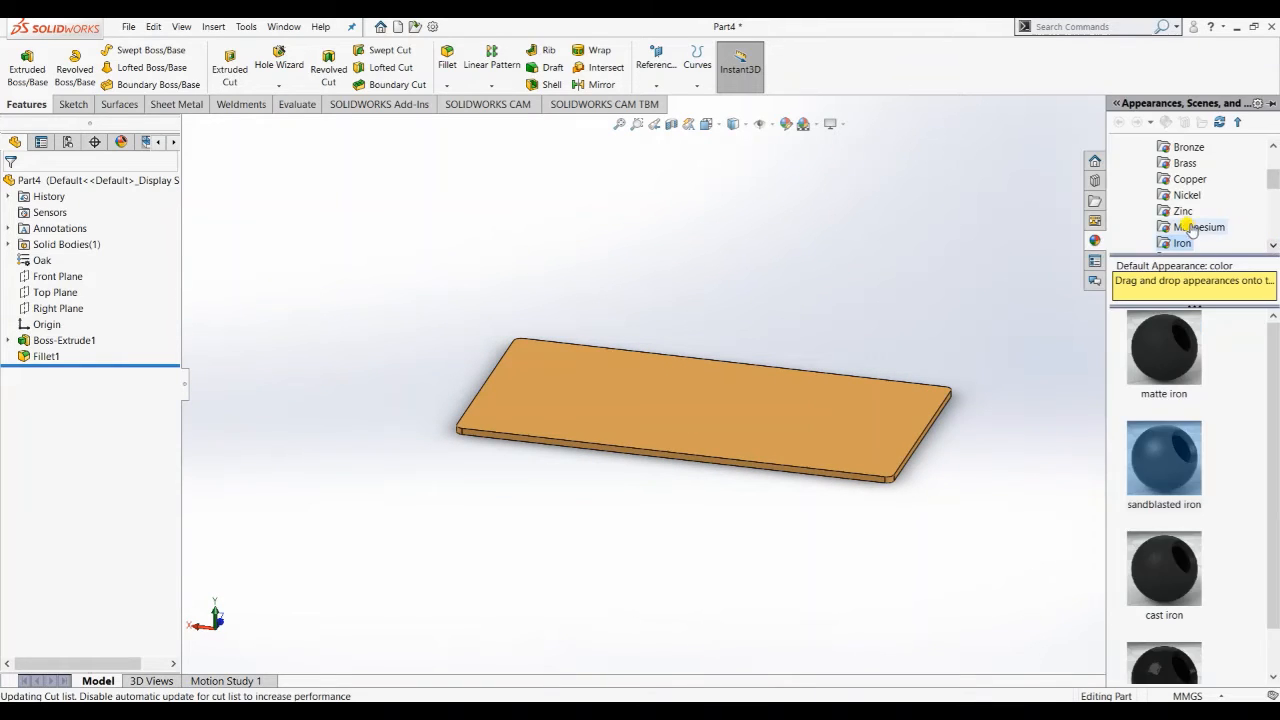
scroll(1170, 150, "up", 2)
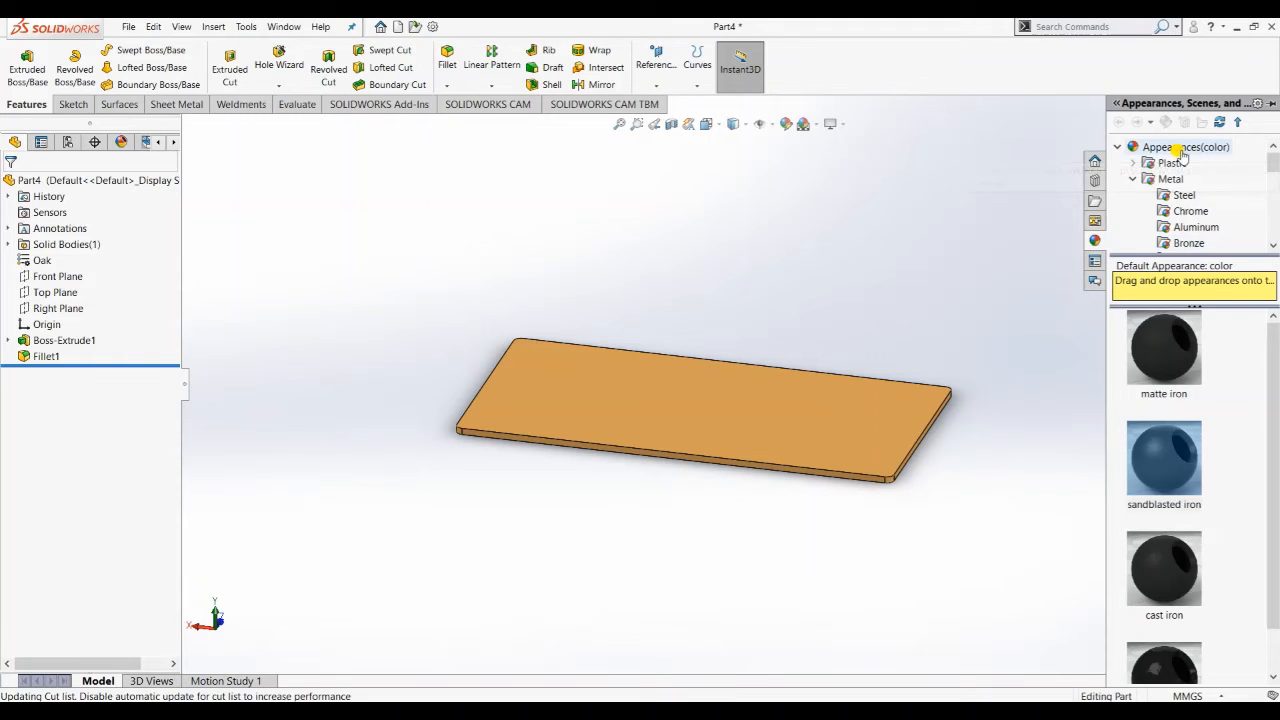
left_click(1132, 179)
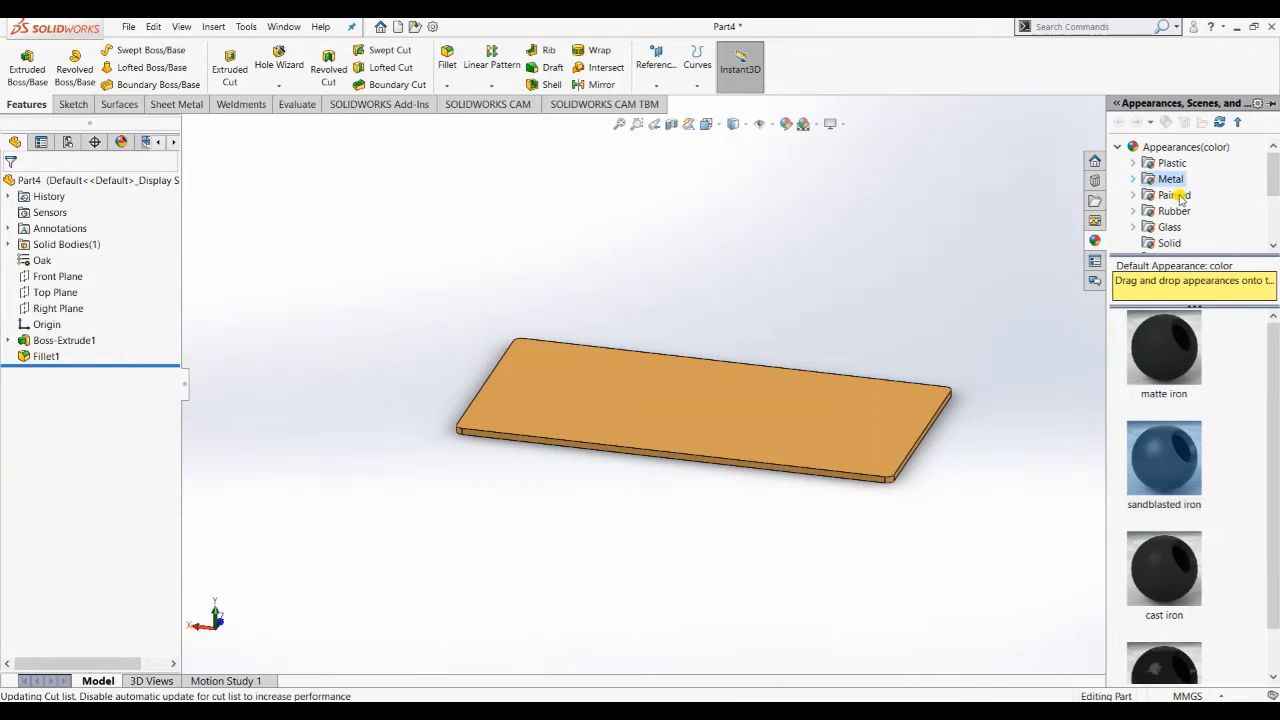
scroll(1180, 198, "down", 2)
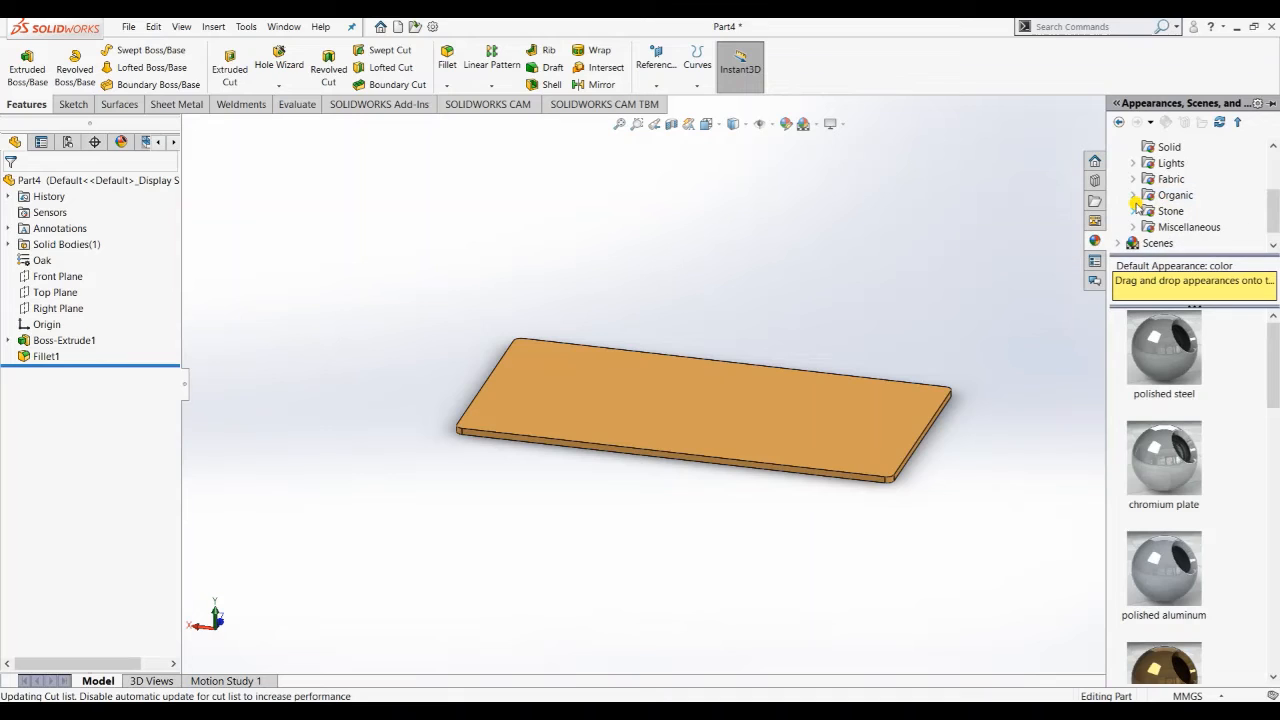
left_click(1133, 195)
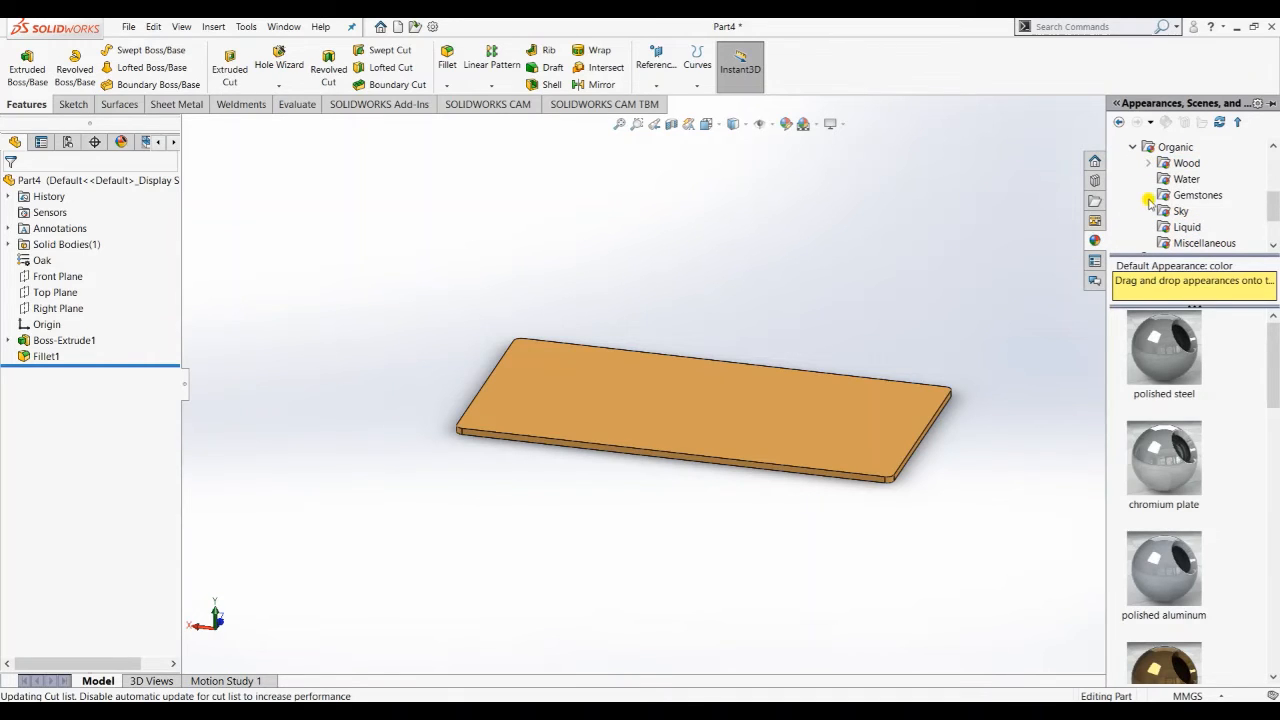
left_click(1151, 165)
scroll(1188, 175, "down", 1)
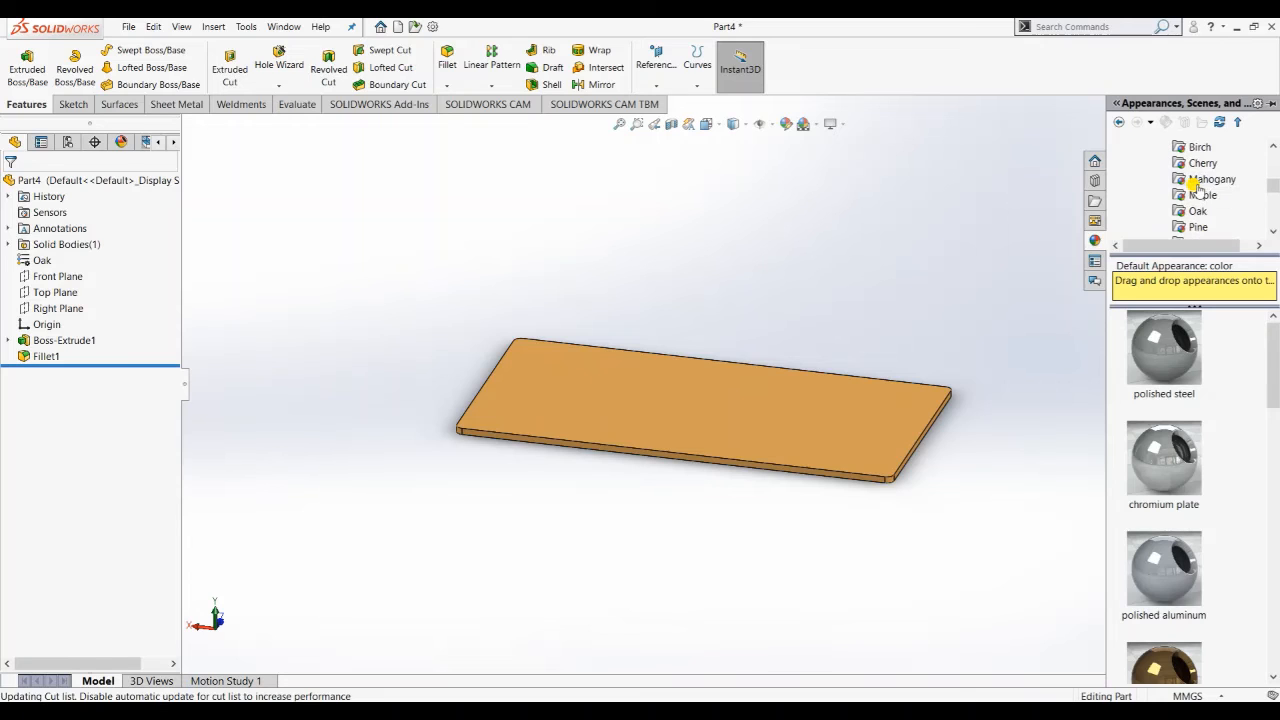
scroll(1210, 215, "down", 1)
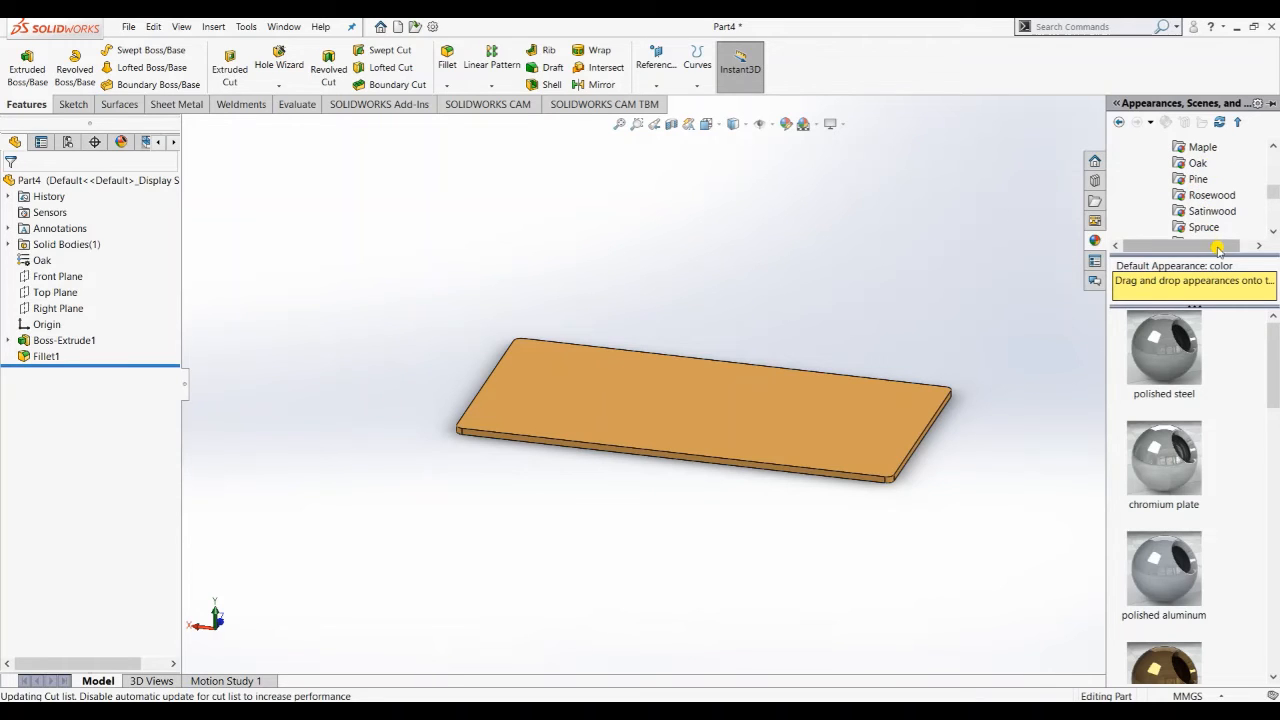
left_click(1200, 164)
Try the unfinished oak endgrain, polished oak and polished japanese oak appearances on the board
mouse_move(1181, 406)
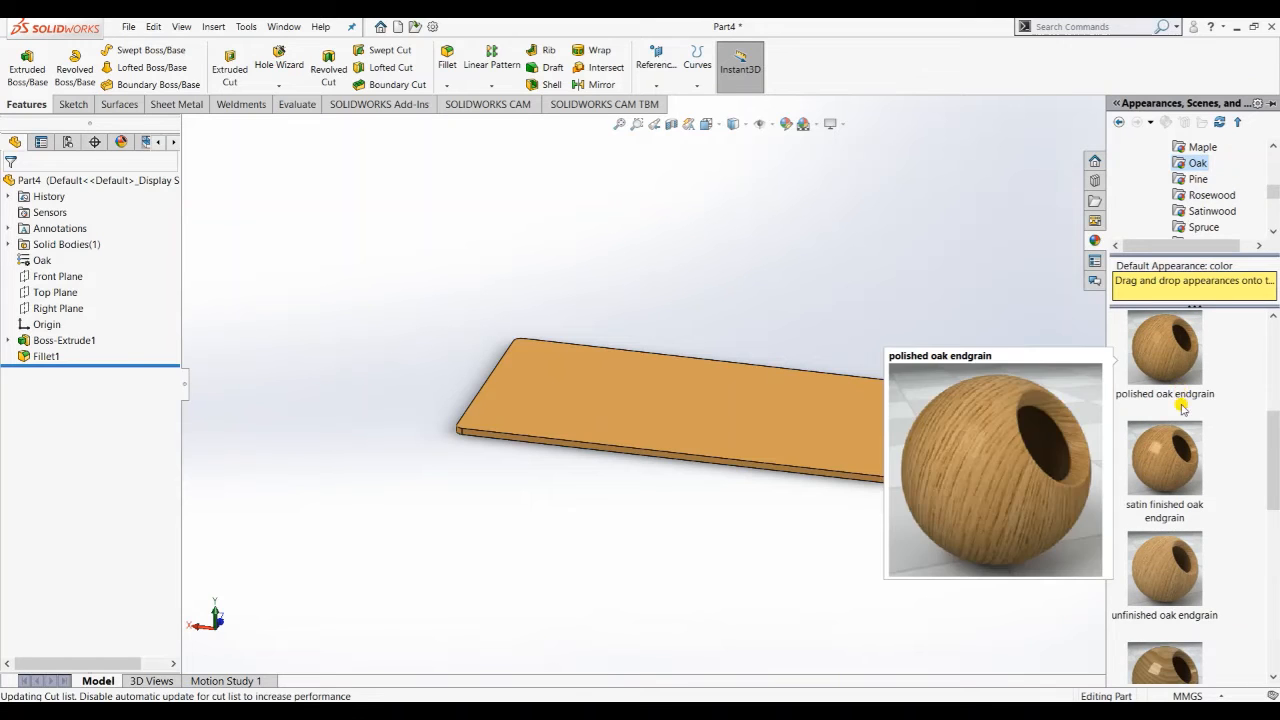
scroll(1170, 430, "down", 2)
double_click(1170, 415)
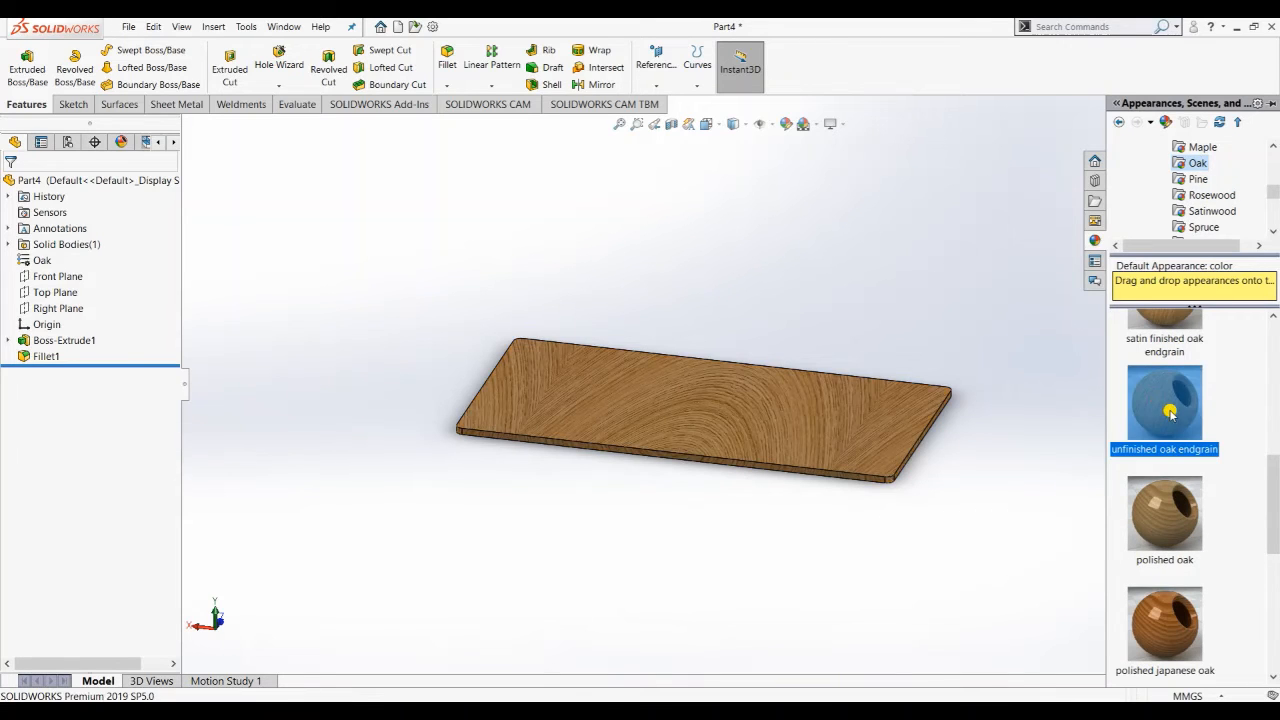
left_click(1164, 528)
double_click(1164, 528)
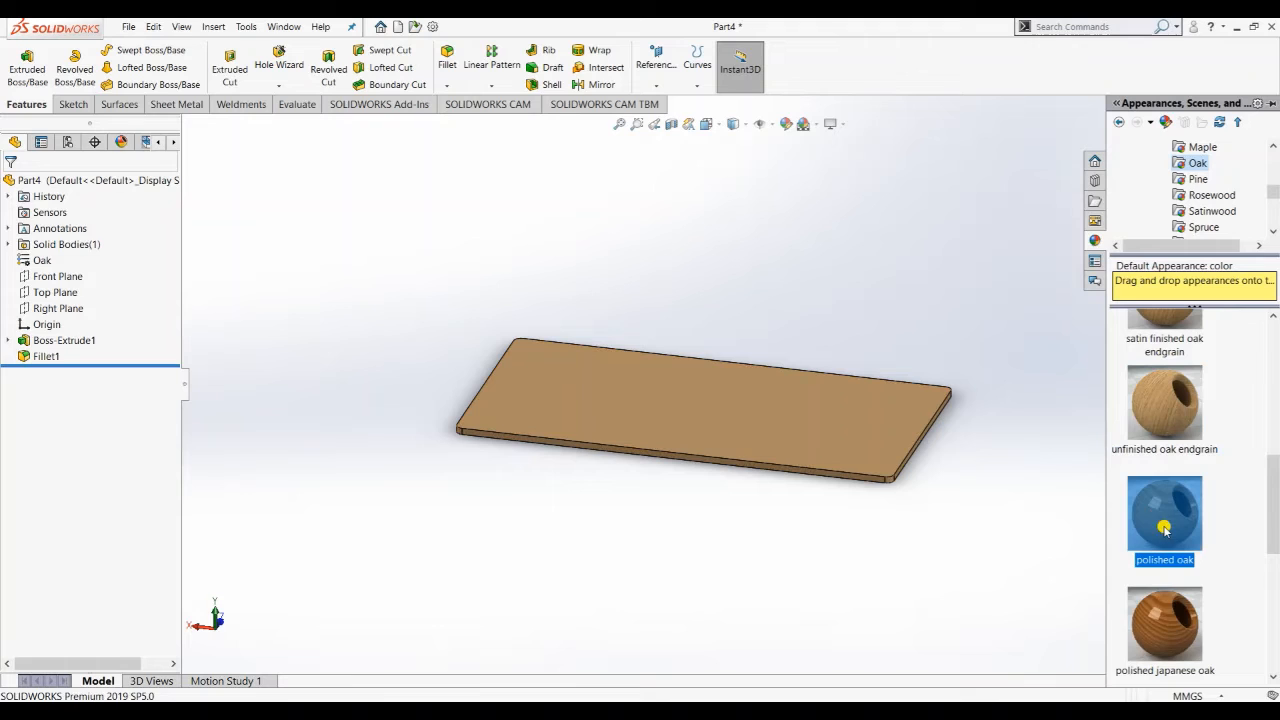
double_click(1176, 640)
Try the satin finished oak 2d and polished oak 2d appearances on the board
scroll(1178, 446, "up", 3)
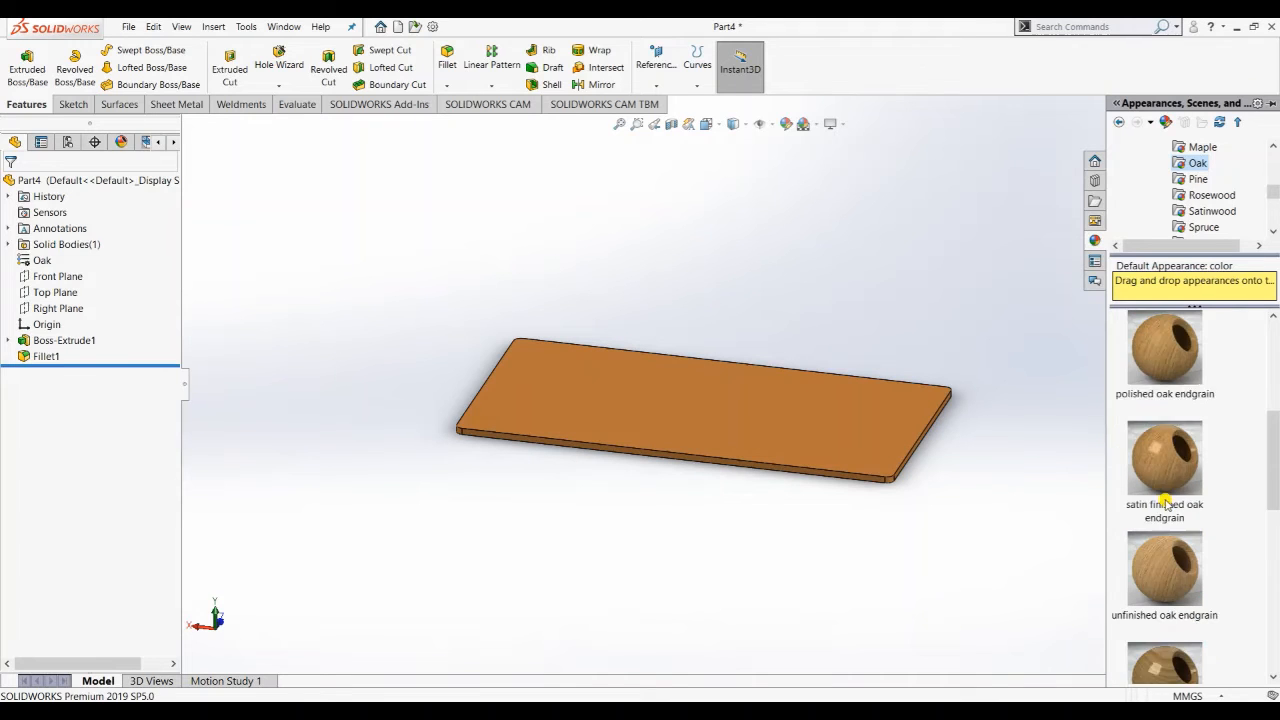
double_click(1154, 453)
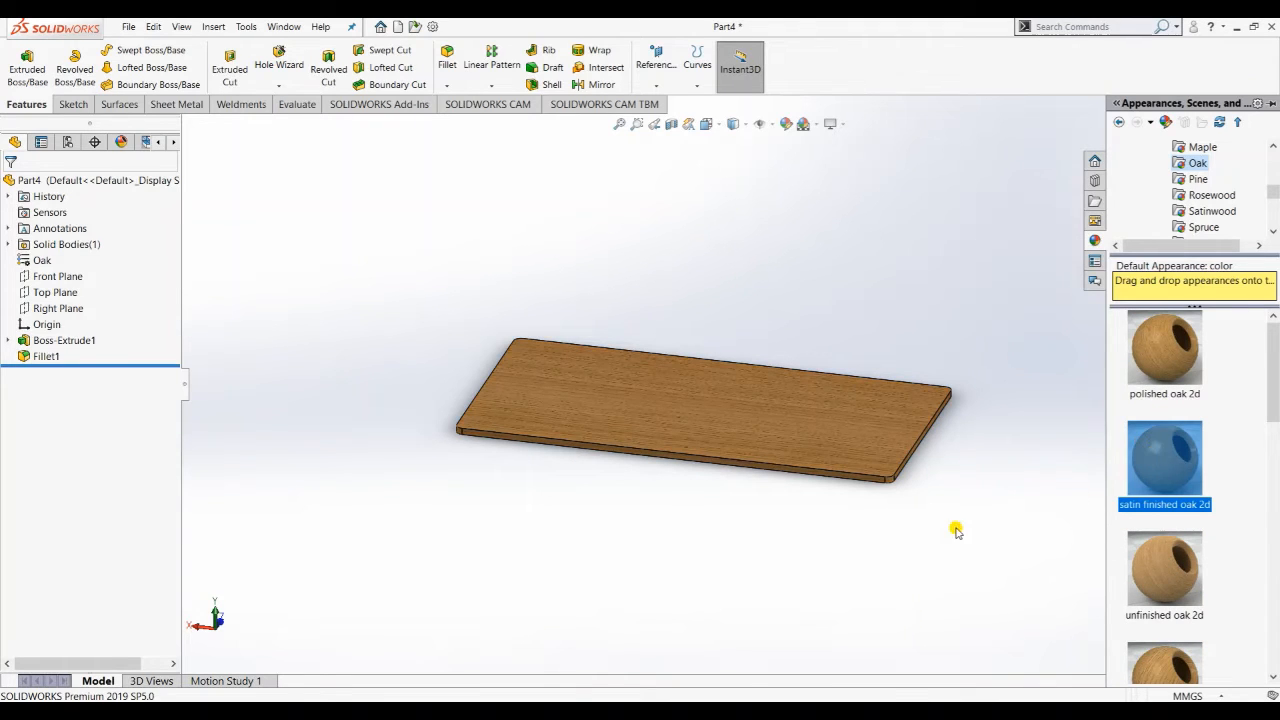
left_click_drag(1180, 355, 1152, 326)
left_click(735, 368)
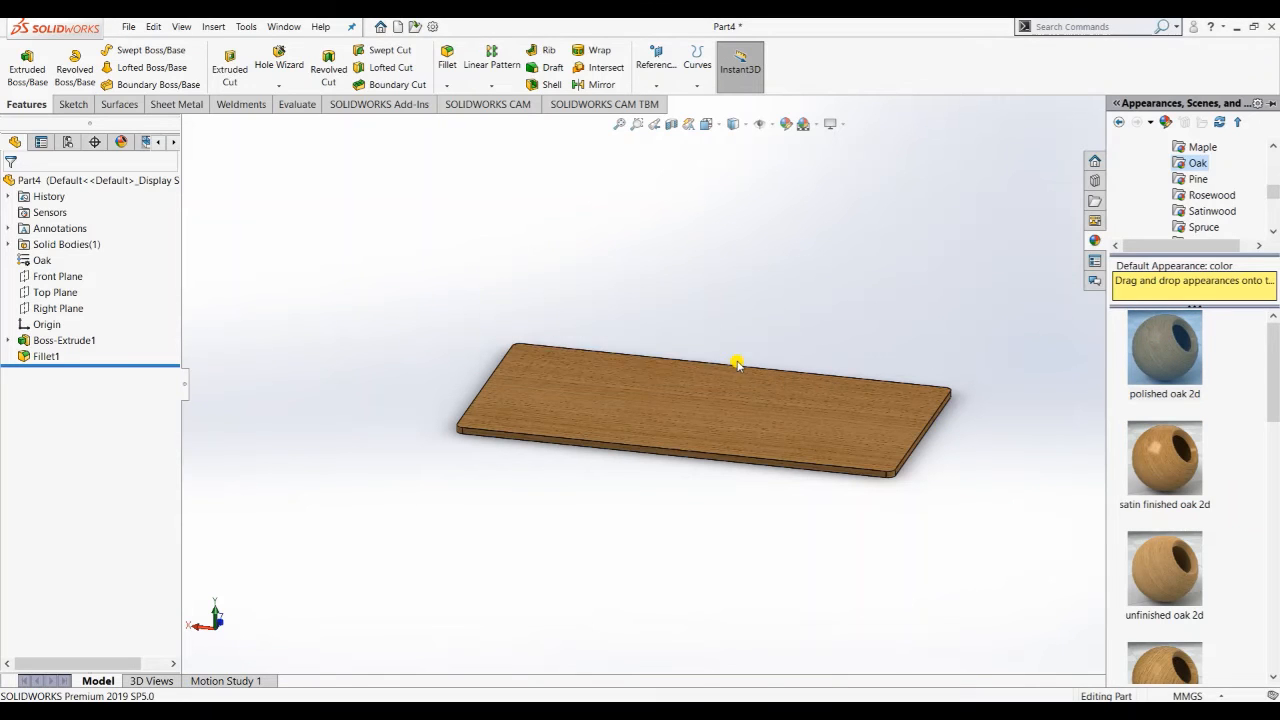
left_click(757, 391)
left_click(580, 248)
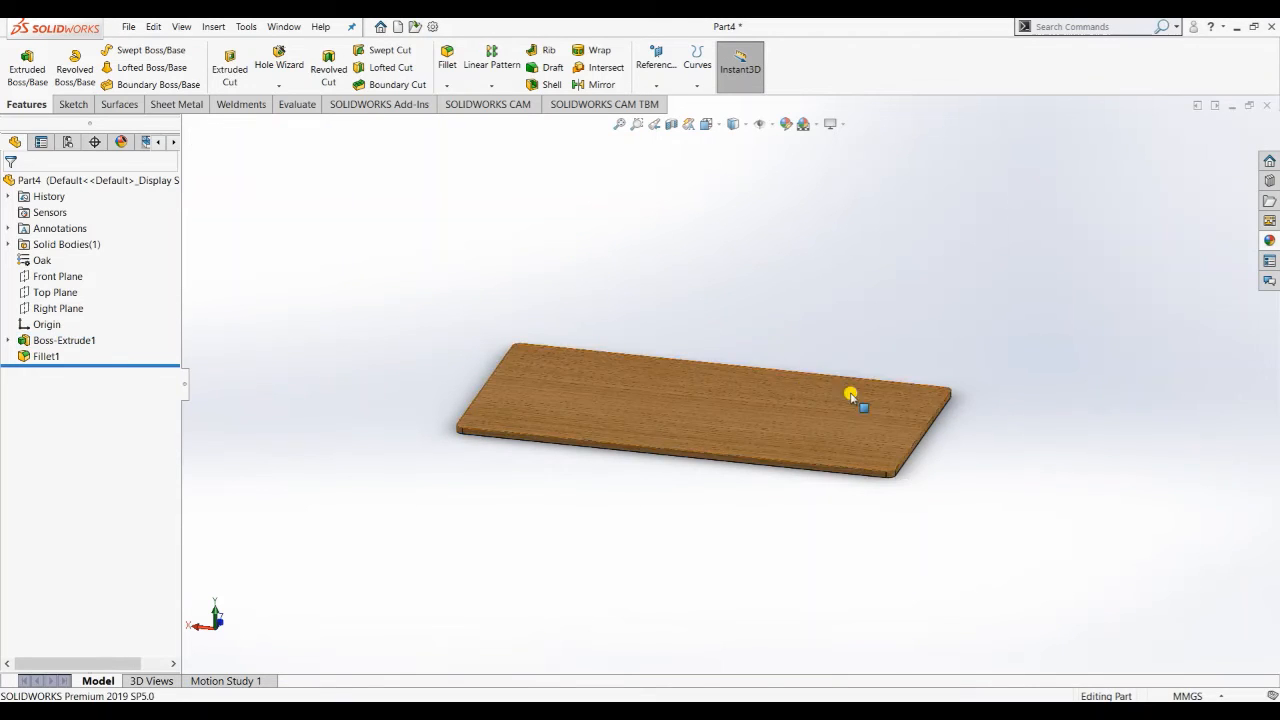
Select the whole part and compare the 2d oak finishes on it, settling on the polished oak 2d appearance
middle_click_drag(852, 394, 848, 388)
left_click(70, 182)
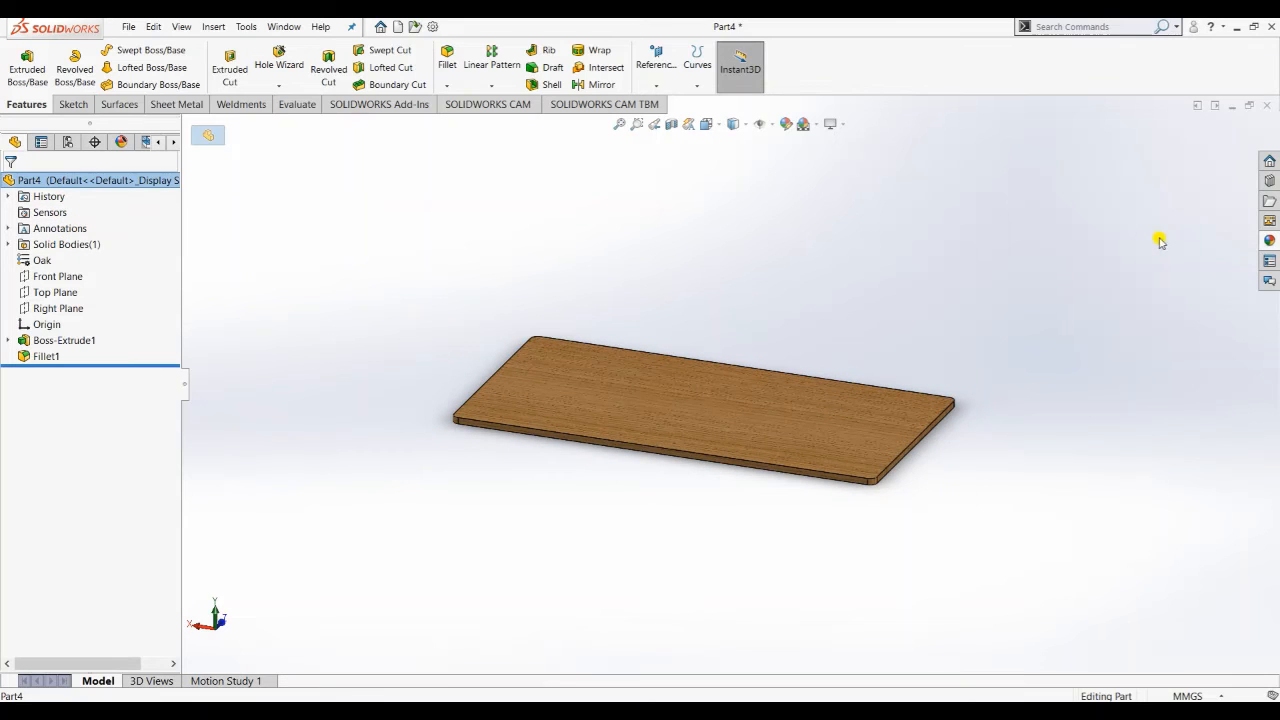
left_click(1269, 240)
left_click(1143, 337)
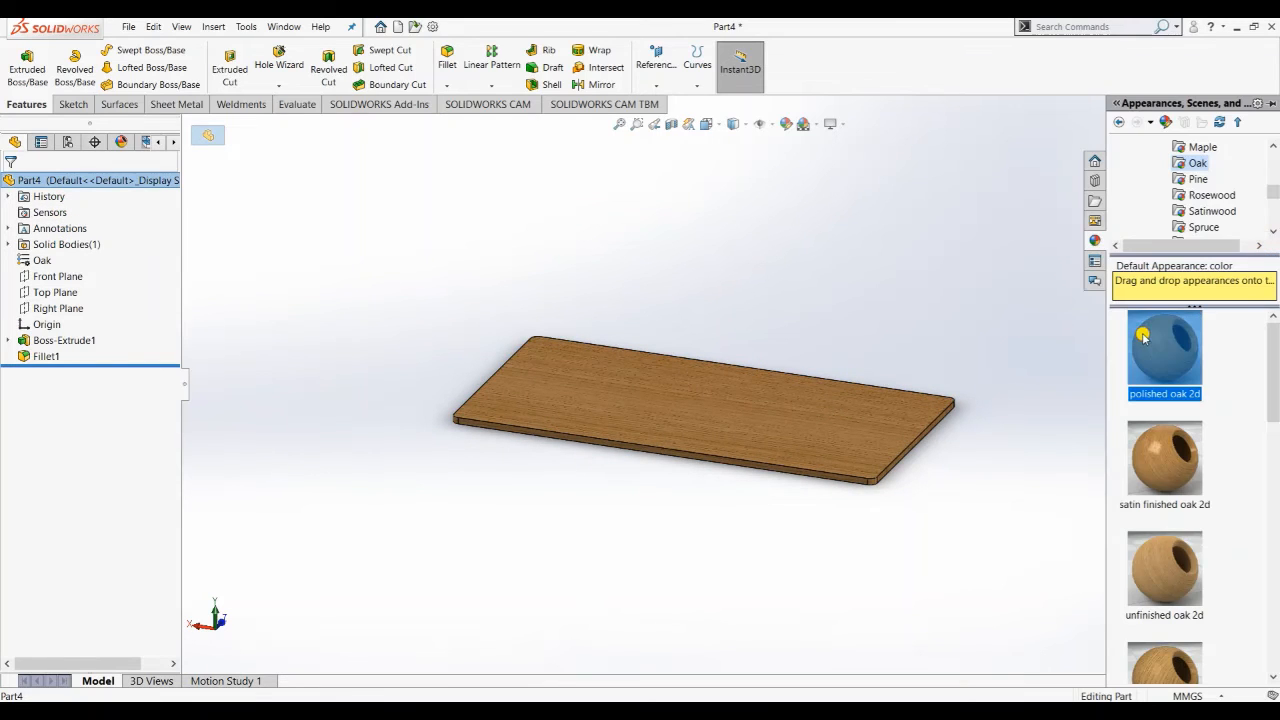
left_click(1178, 458)
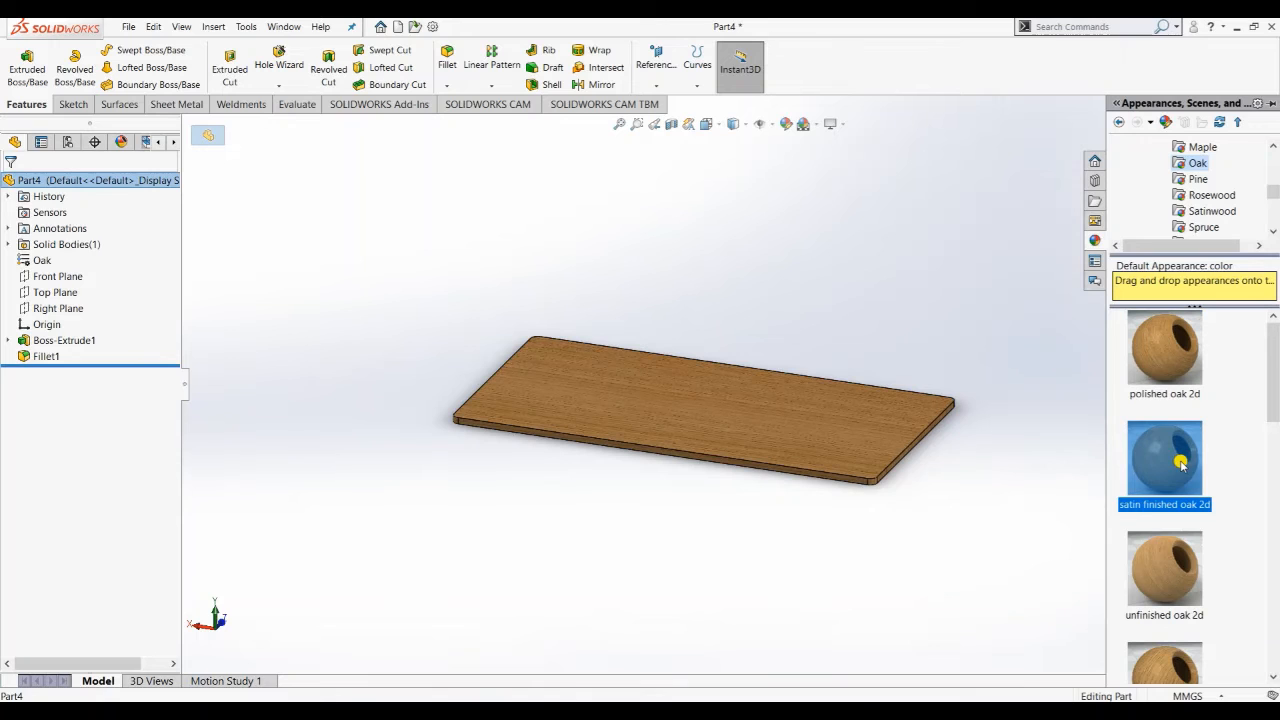
left_click(1180, 355)
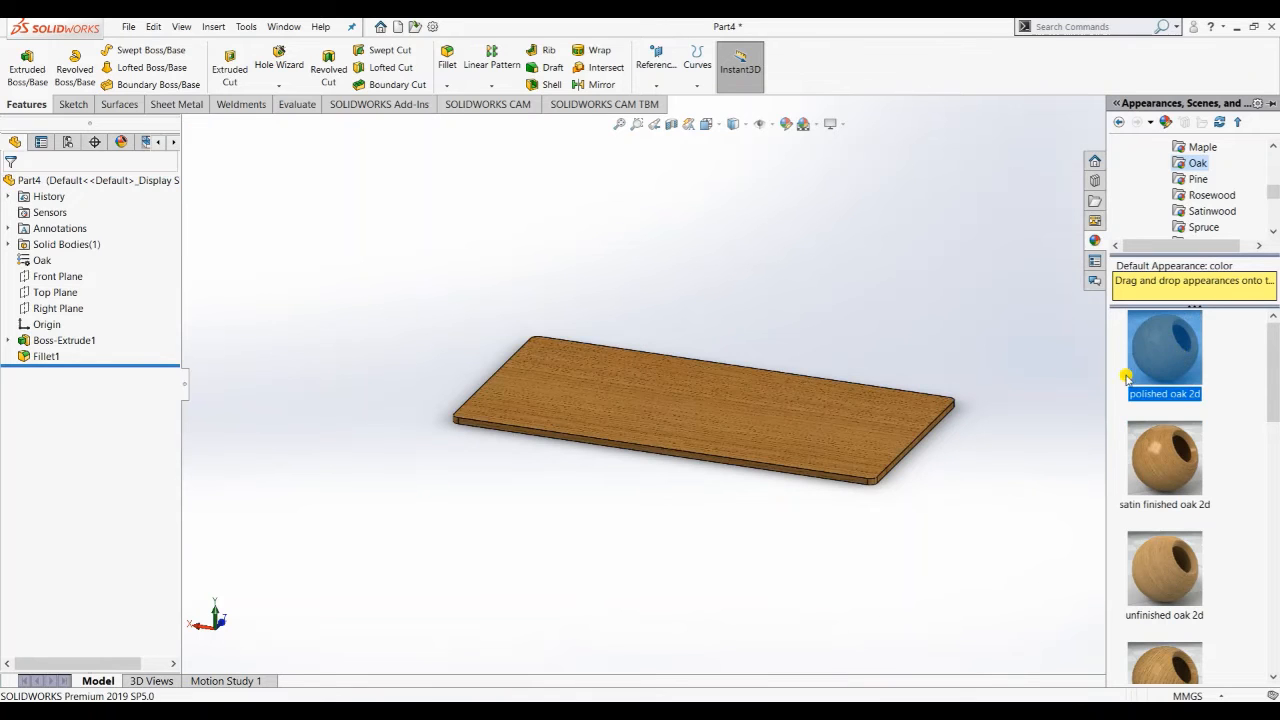
middle_click_drag(935, 443, 745, 520)
left_click(450, 232)
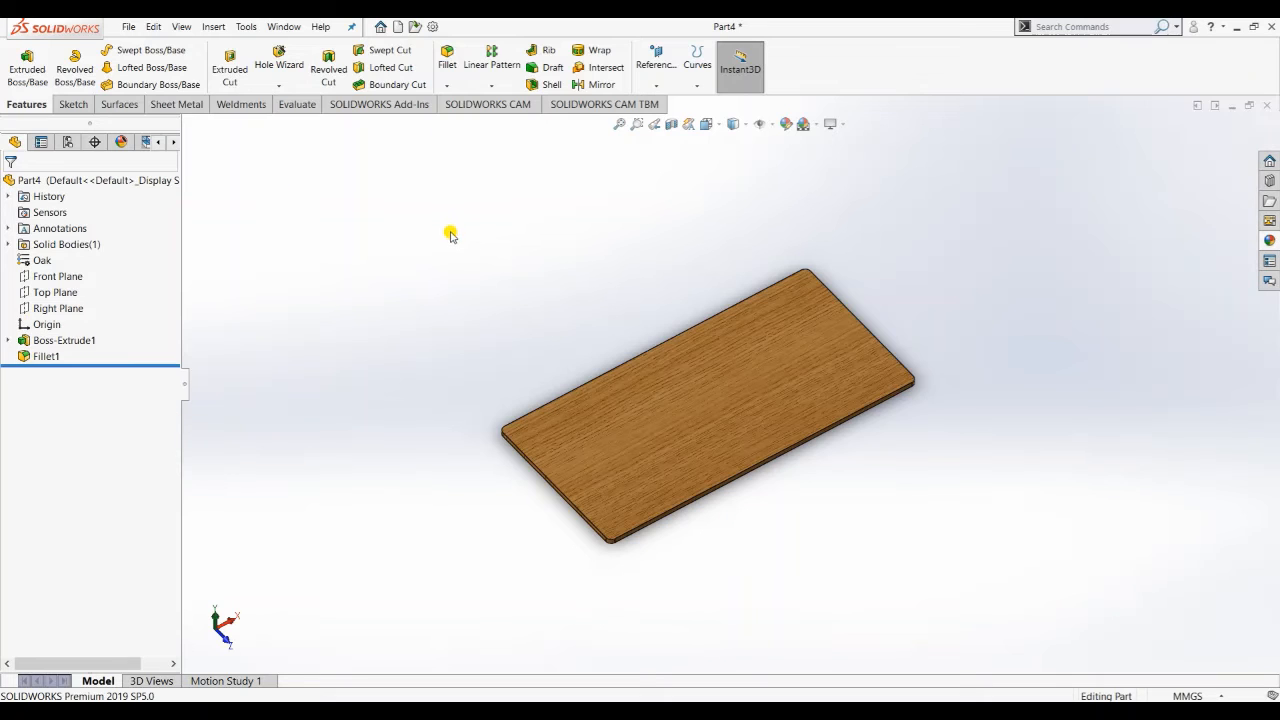
Try a plain dark yellow color on the board's top face and cancel the color edit
middle_click_drag(770, 484, 691, 451)
left_click(705, 438)
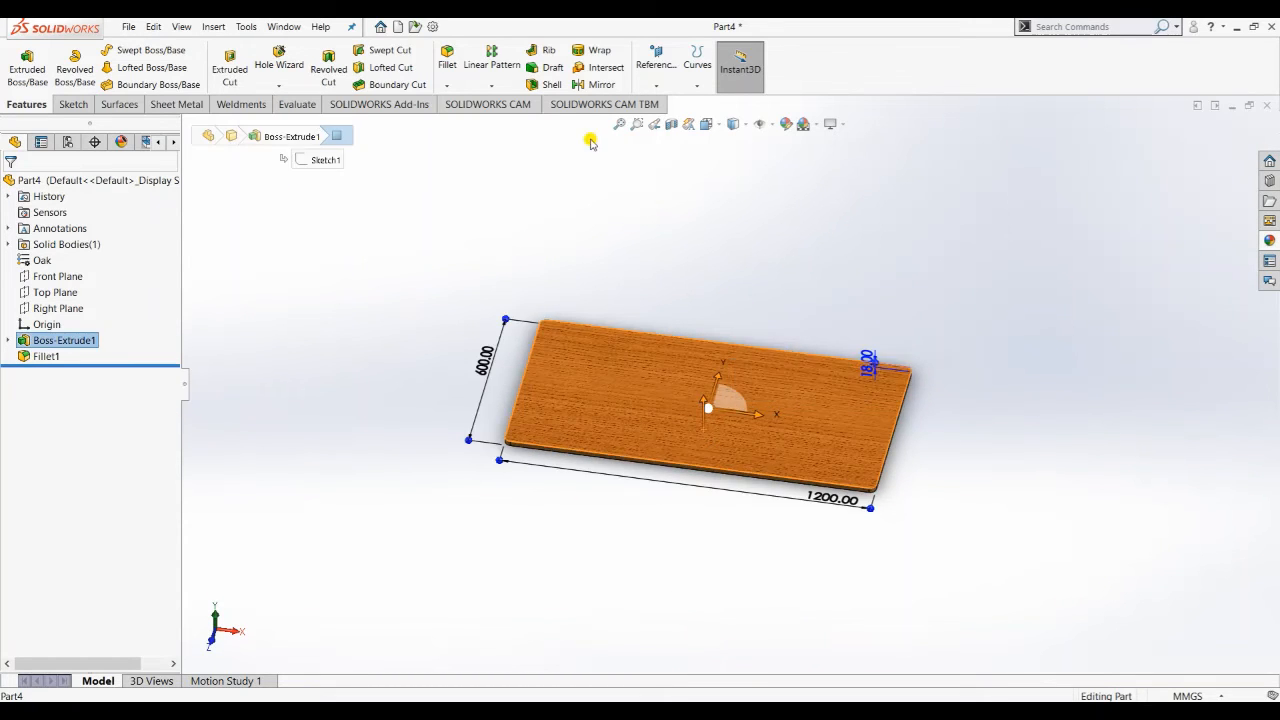
left_click(787, 116)
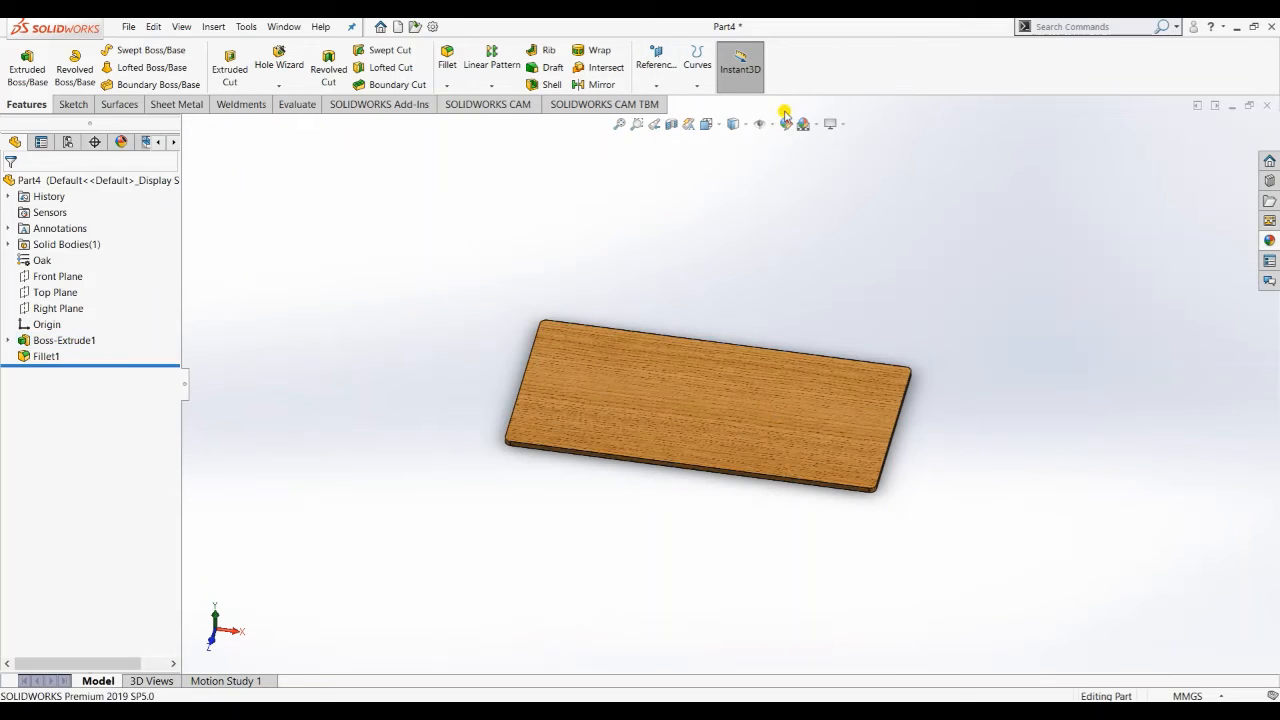
left_click(715, 360)
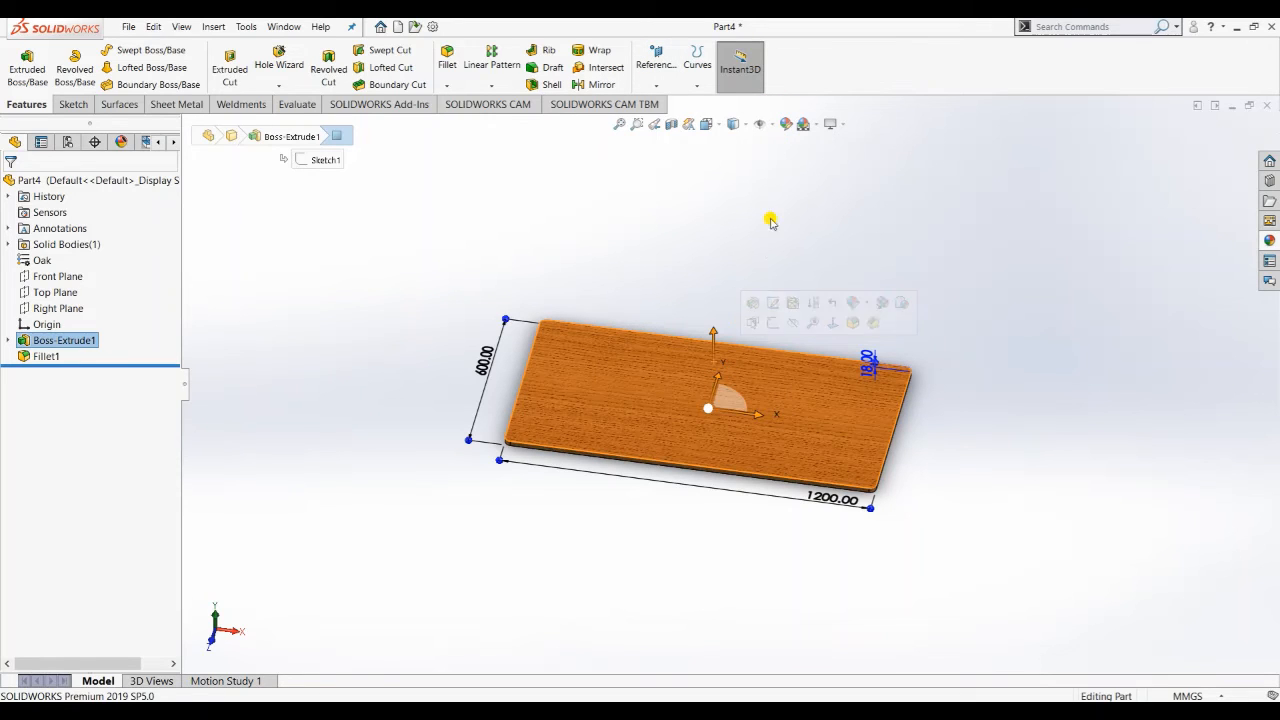
left_click(783, 124)
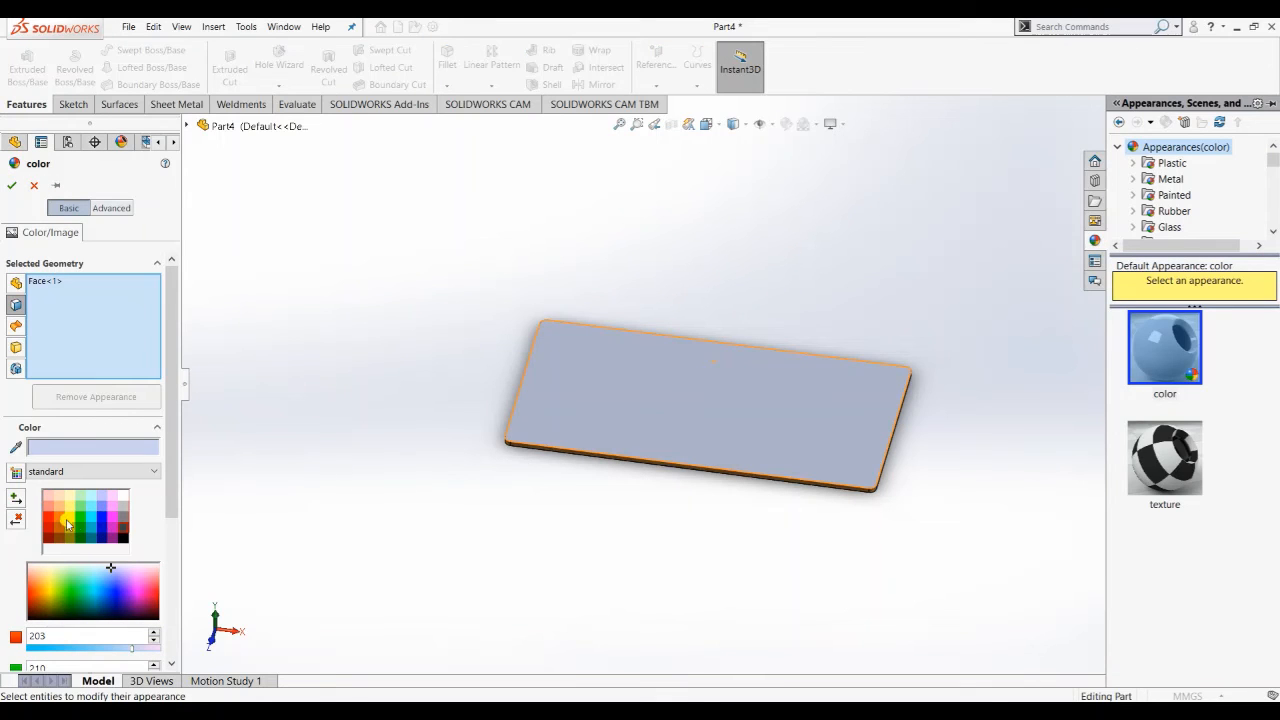
left_click(60, 531)
left_click(70, 531)
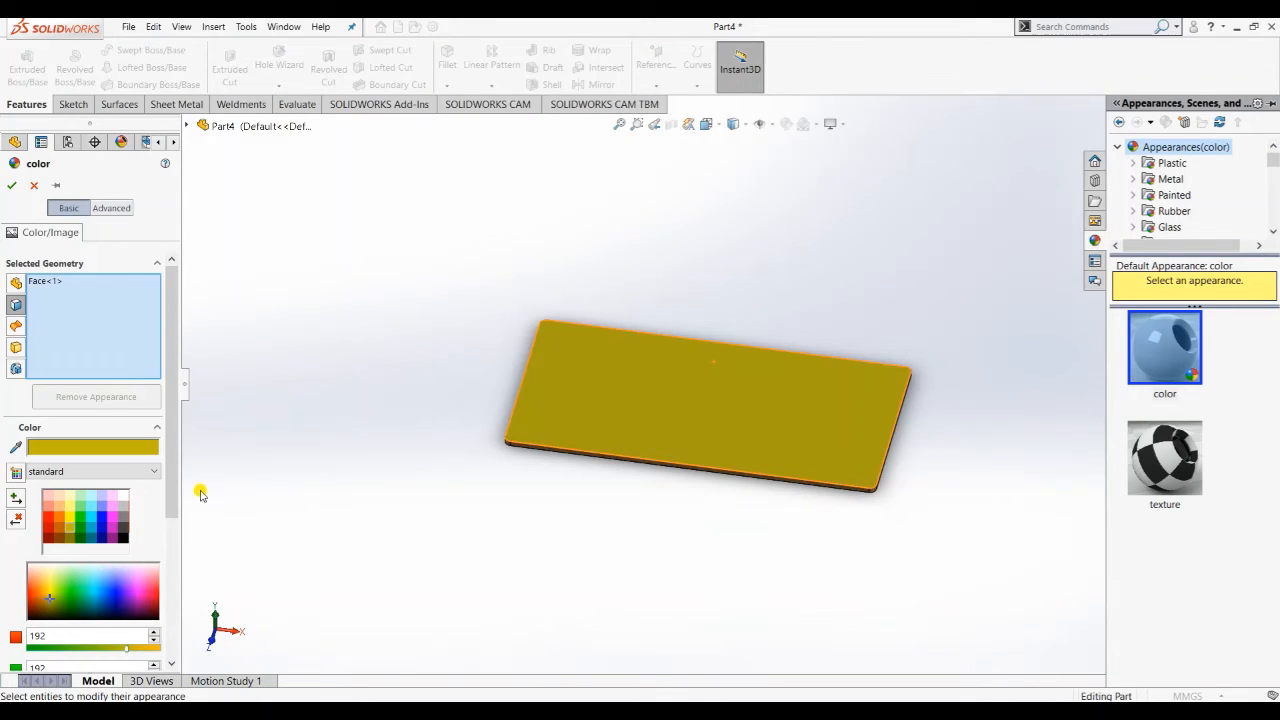
left_click(33, 187)
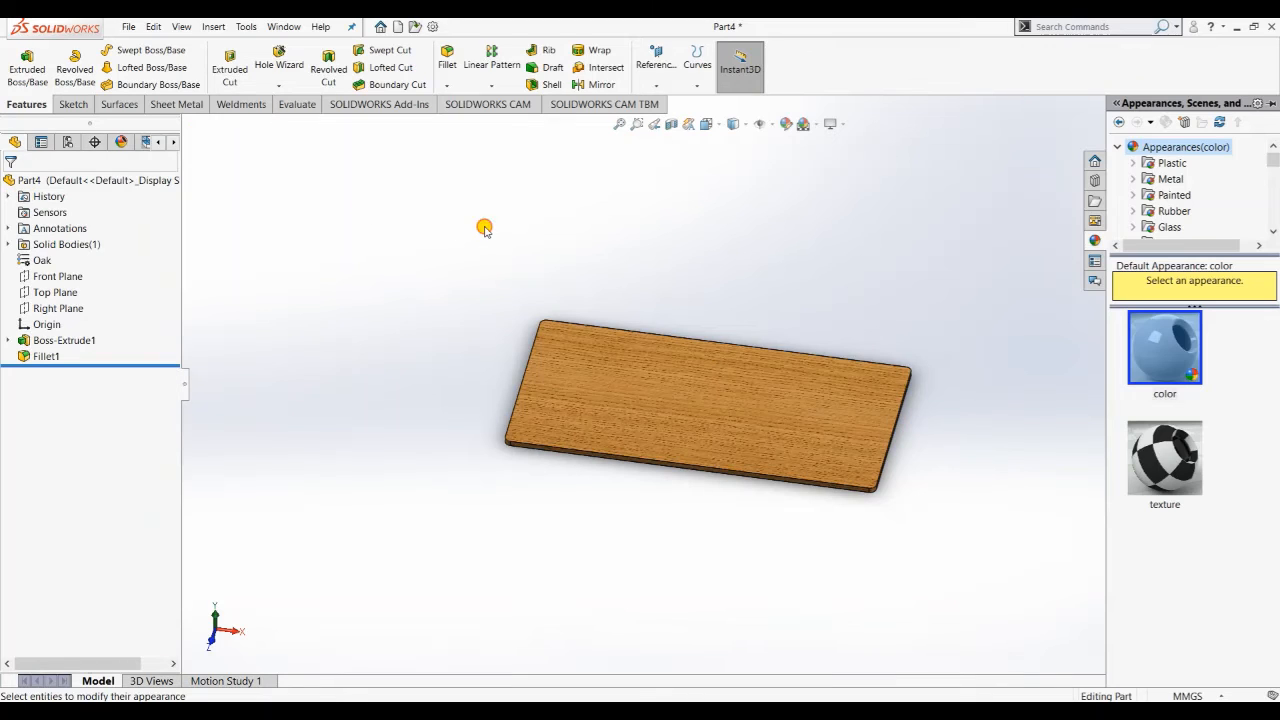
Inspect the oak finish on the board's top and edges from several angles, including the isometric view
middle_click_drag(674, 543, 703, 381)
middle_click_drag(678, 470, 716, 477)
scroll(706, 432, "down", 2)
key("space")
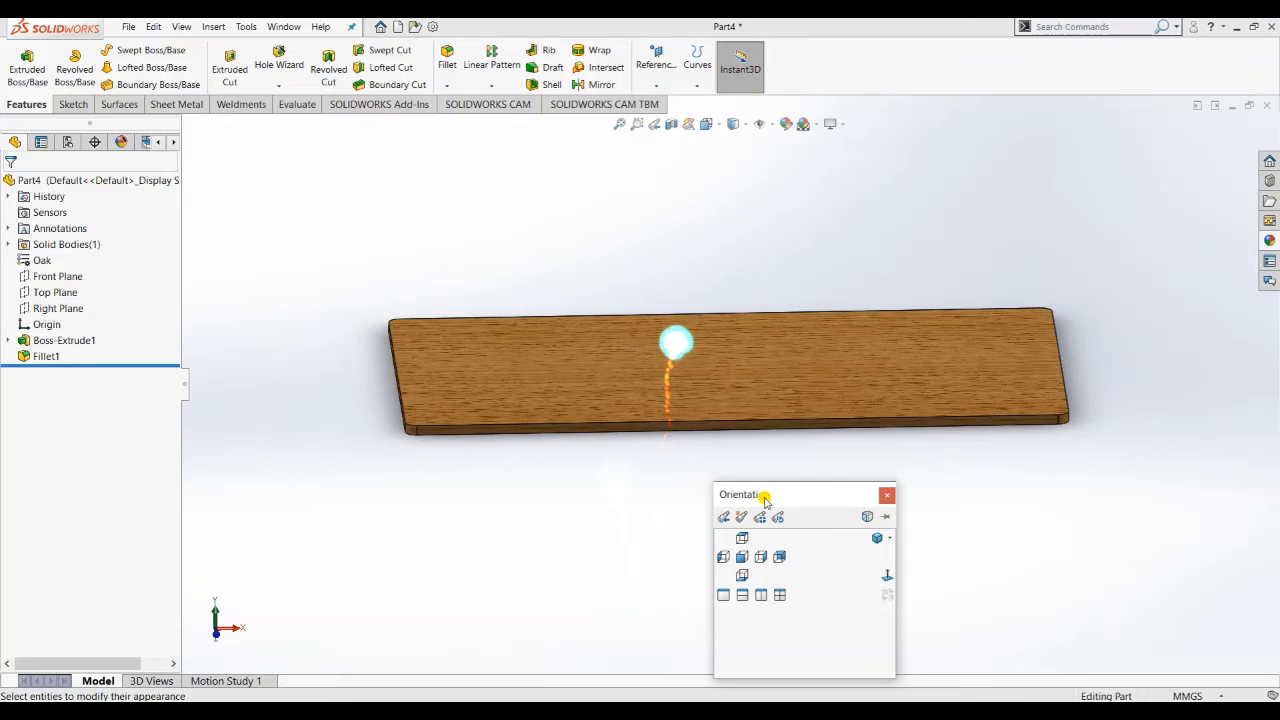
left_click(876, 534)
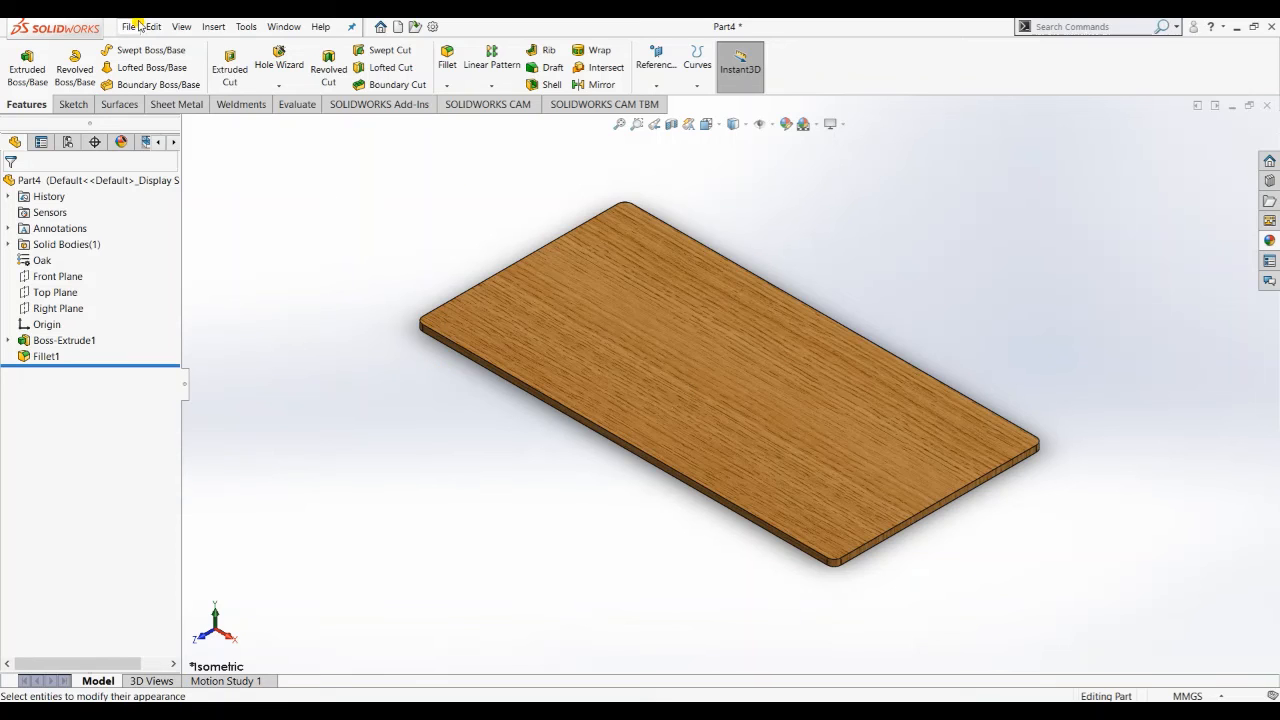
middle_click_drag(793, 415, 763, 369)
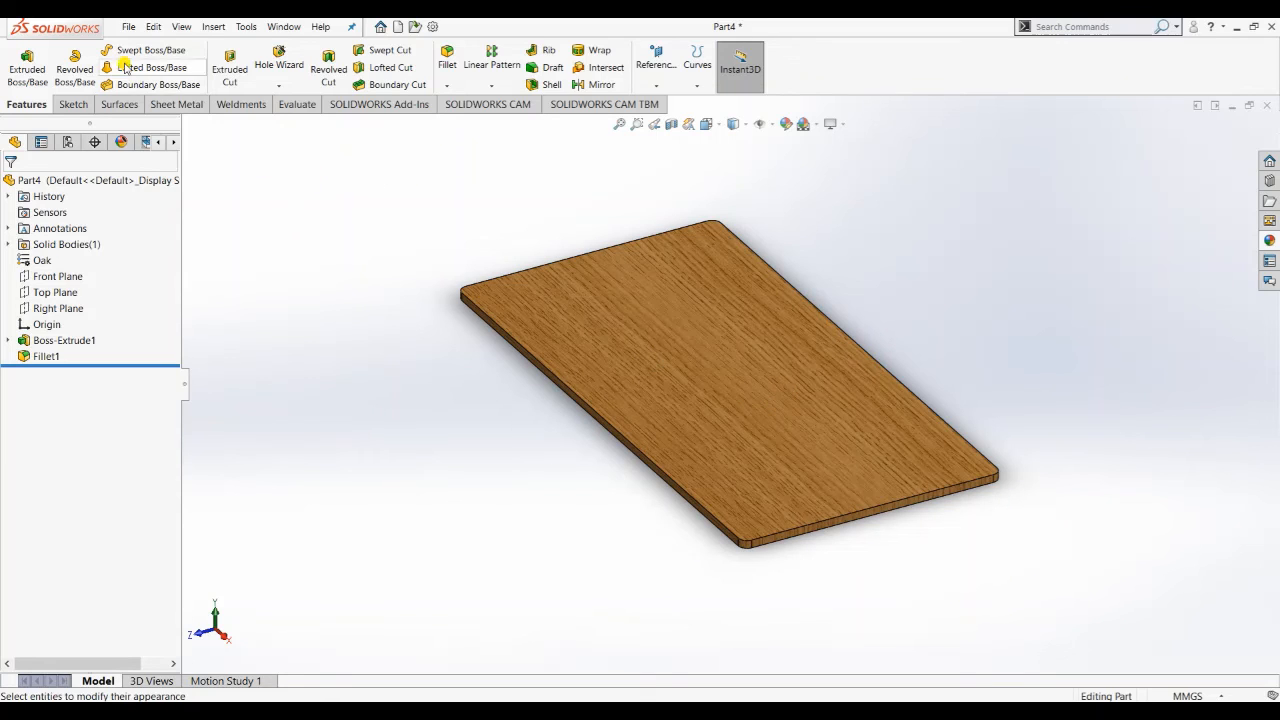
Save the part under the name Plywood in the Solidworks Study table folder
left_click(131, 30)
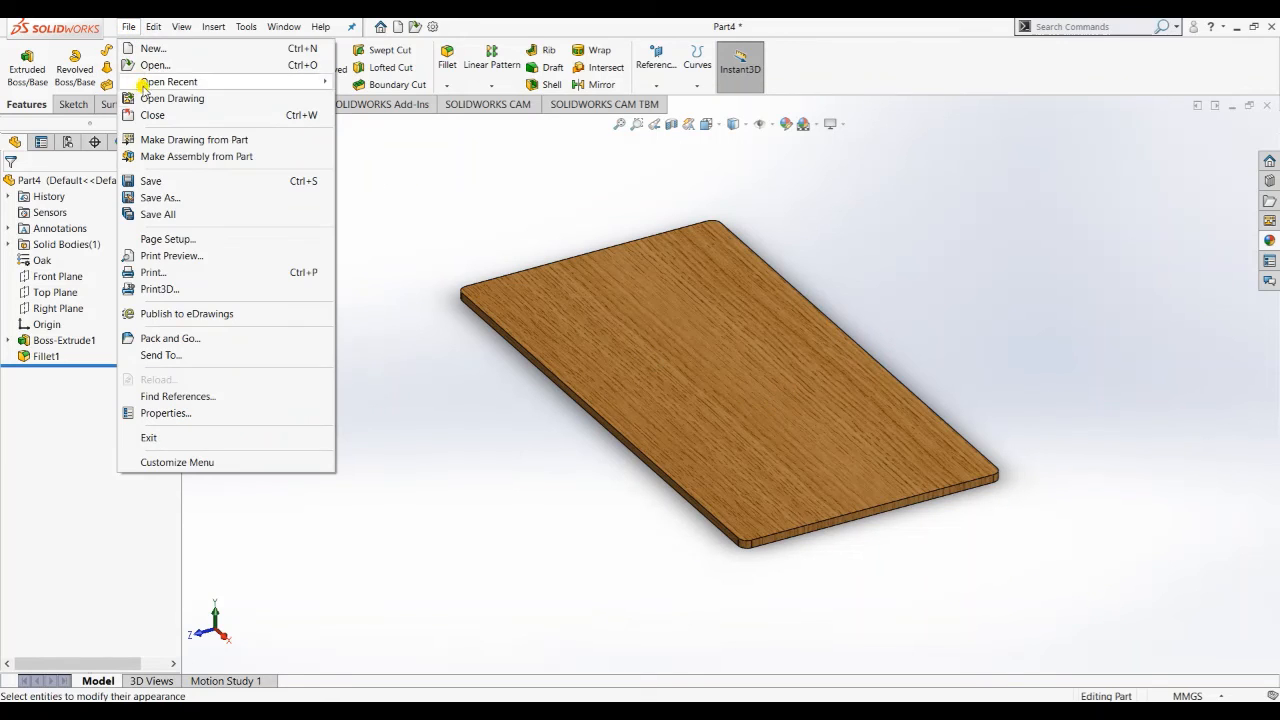
left_click(170, 197)
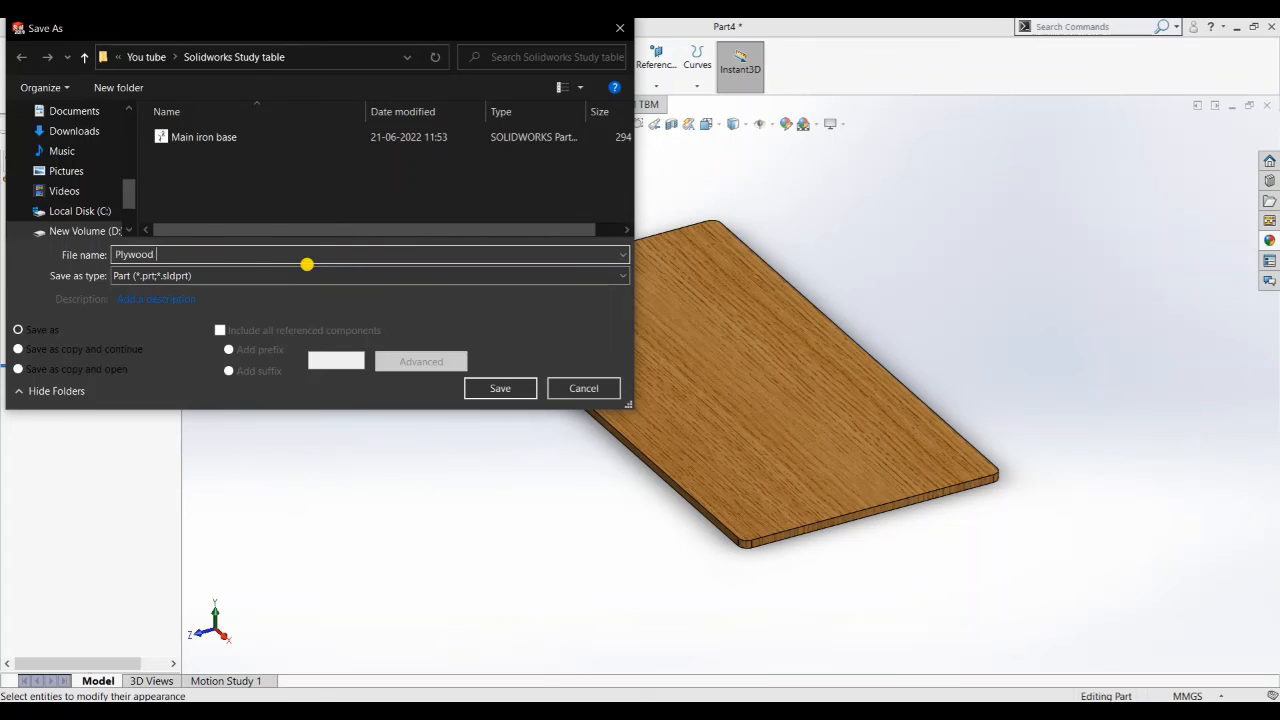
left_click(496, 388)
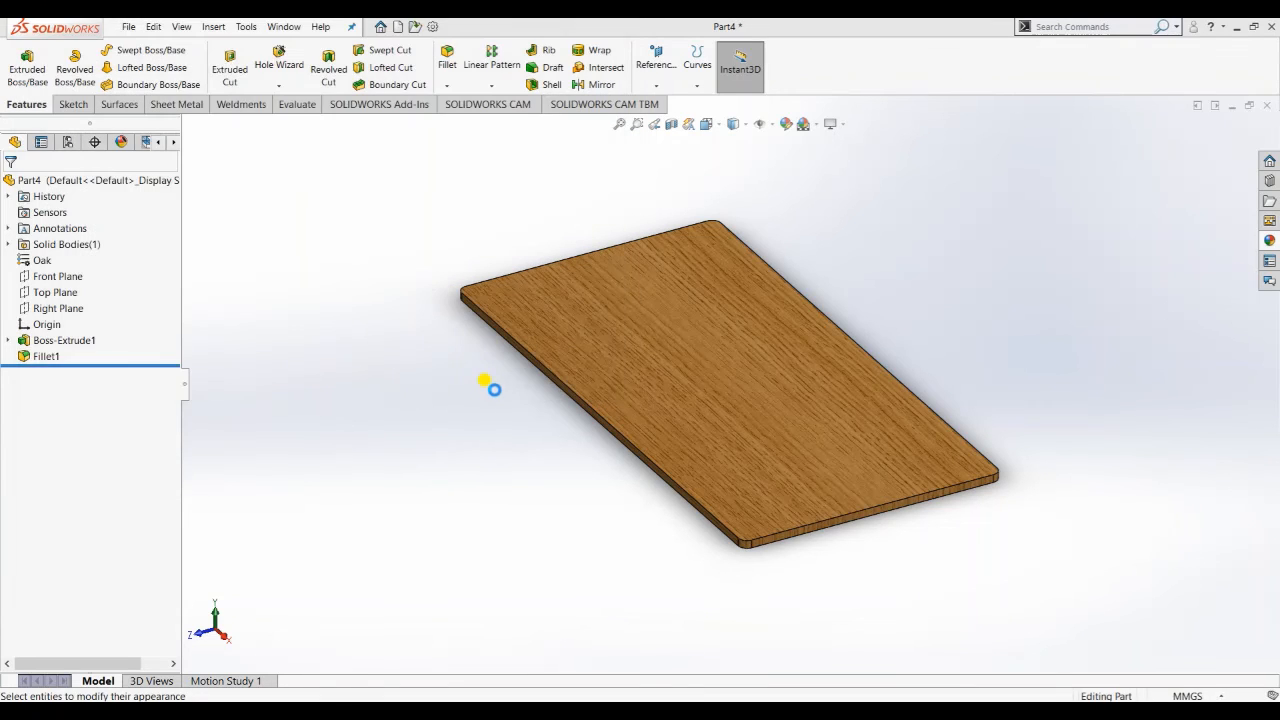
middle_click_drag(532, 438, 638, 338)
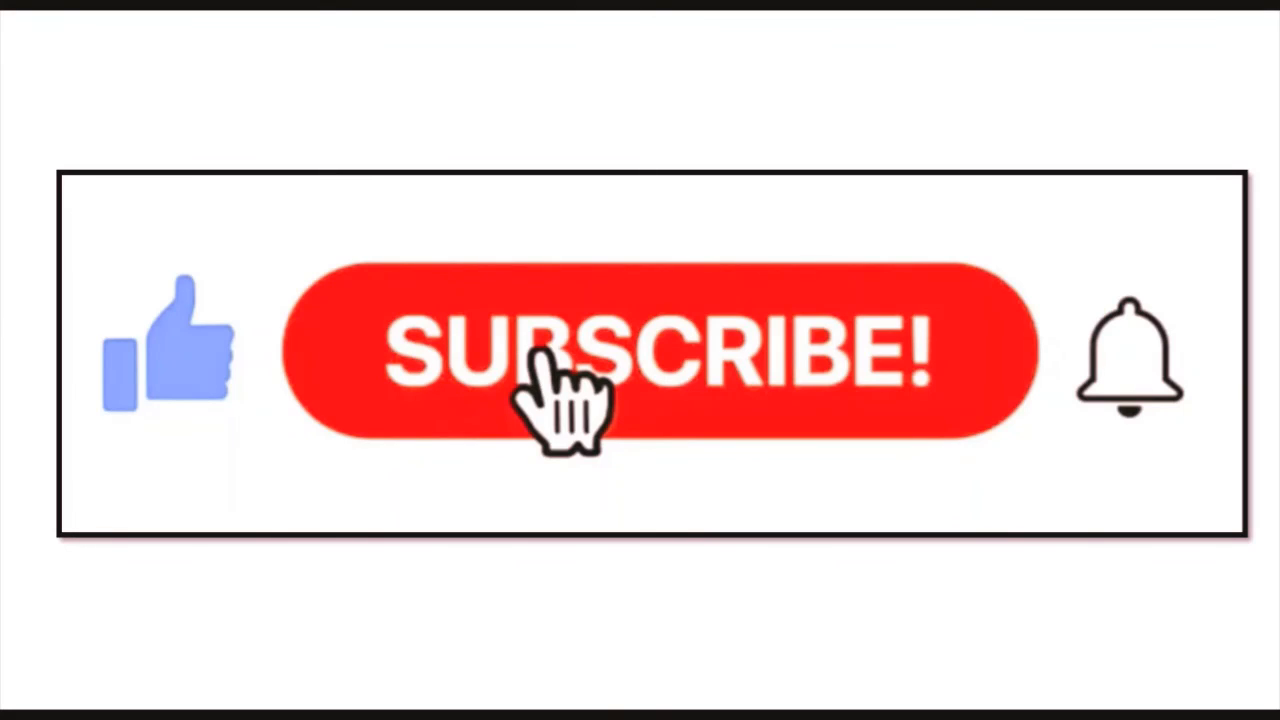